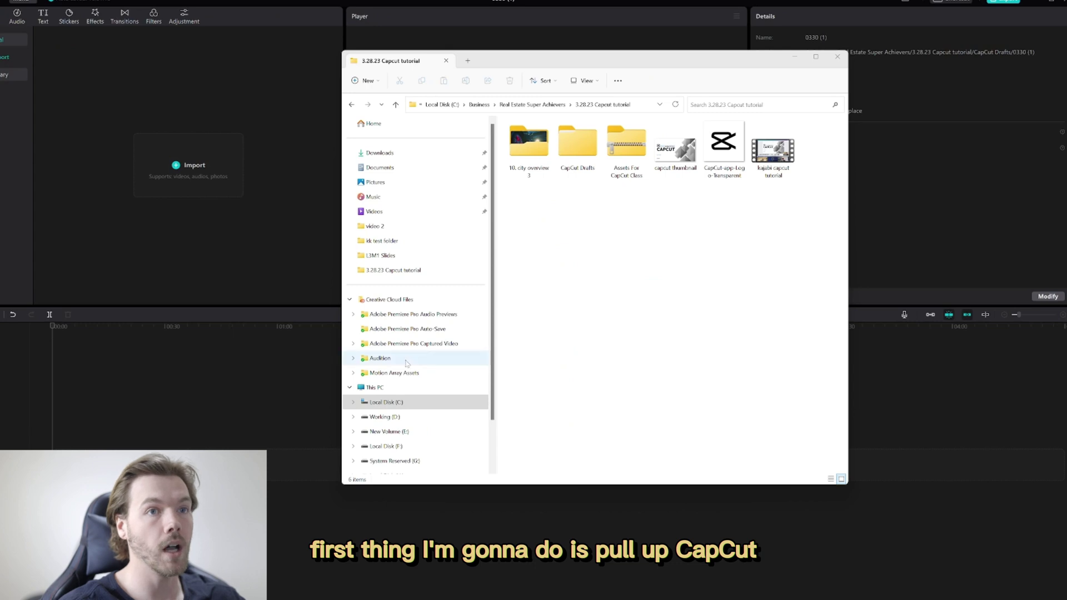
Close the File Explorer window to return to the empty CapCut project.
click(522, 314)
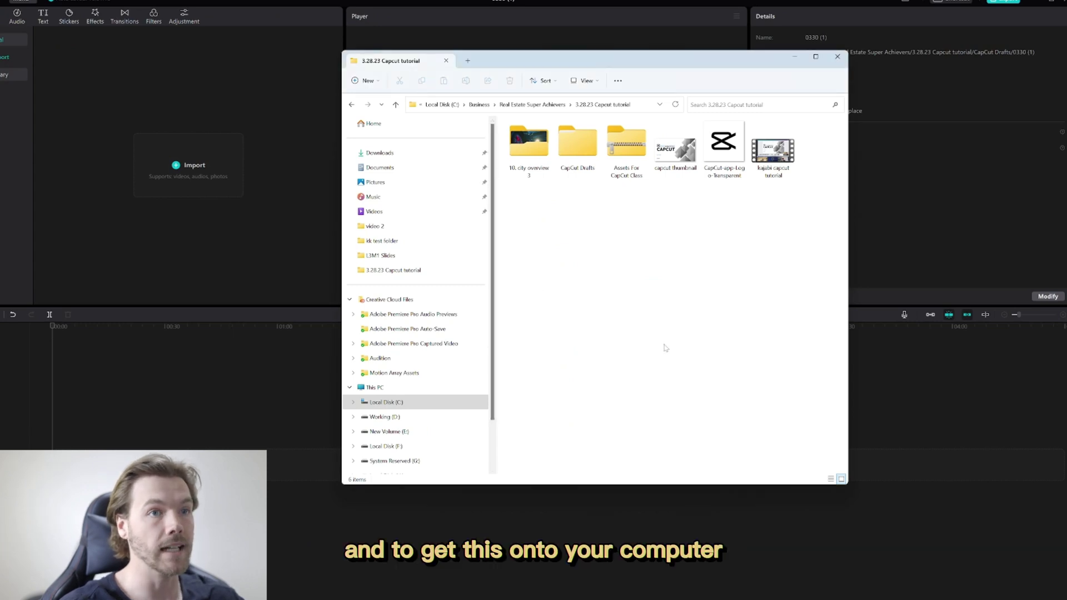
click(837, 56)
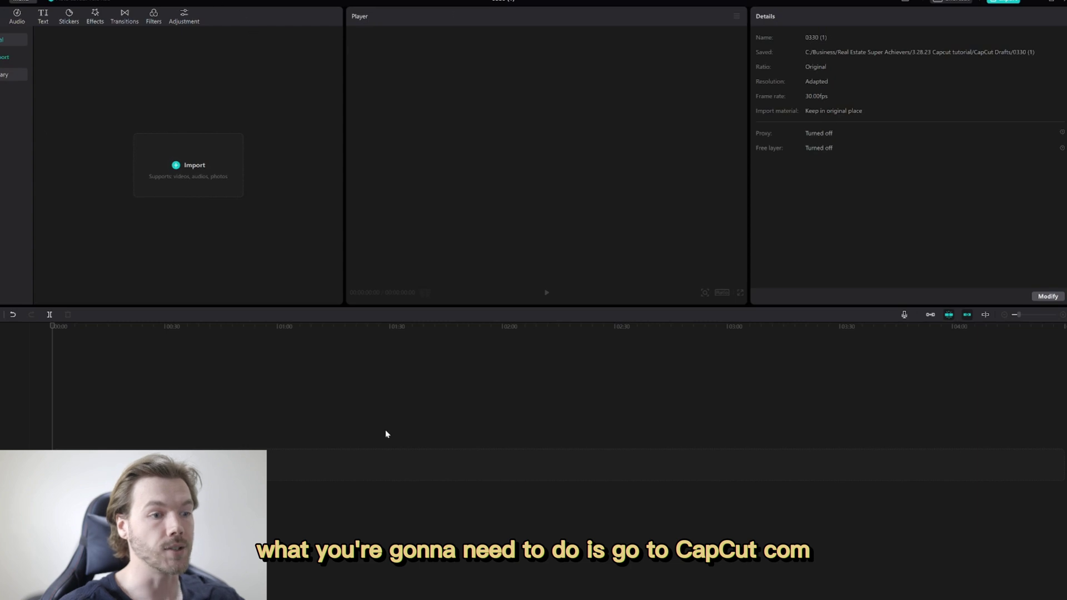
Start the CapCut Download for Windows from the website in Chrome and dismiss the save dialog.
mouse_move(471, 599)
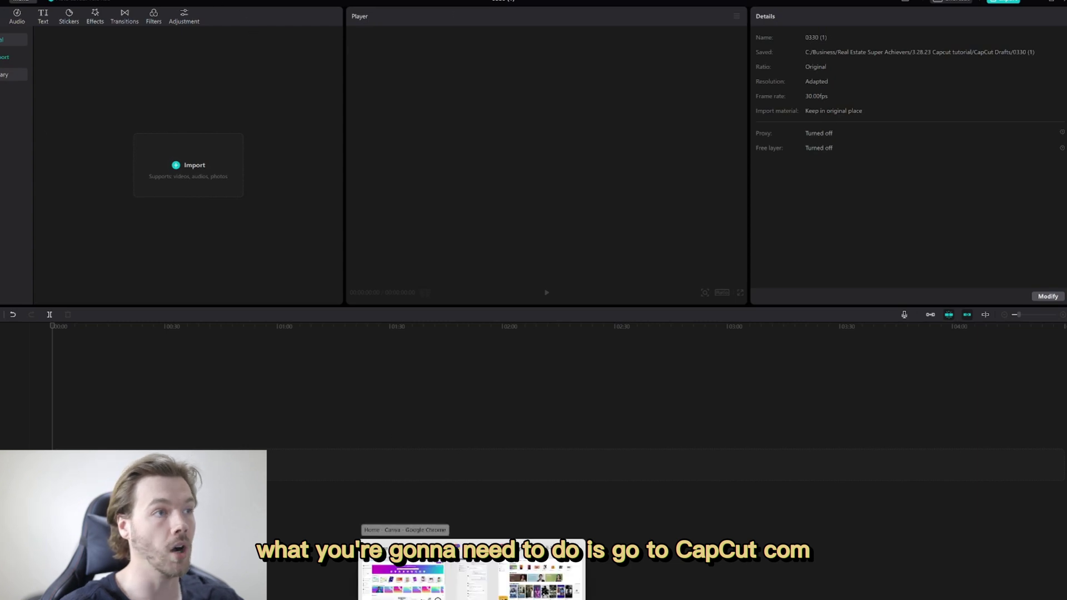
click(541, 578)
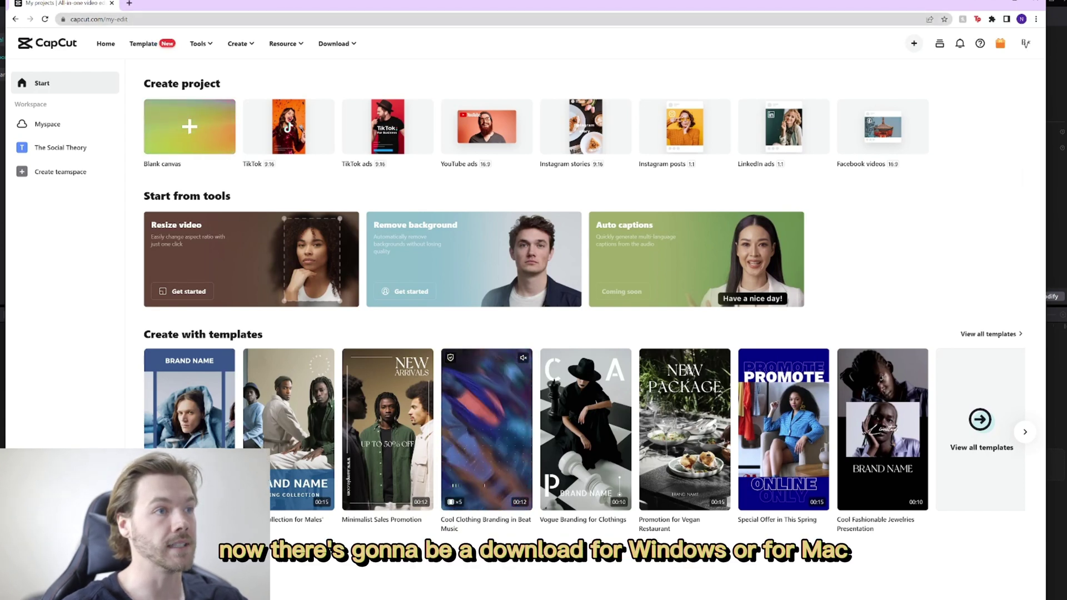
mouse_move(349, 50)
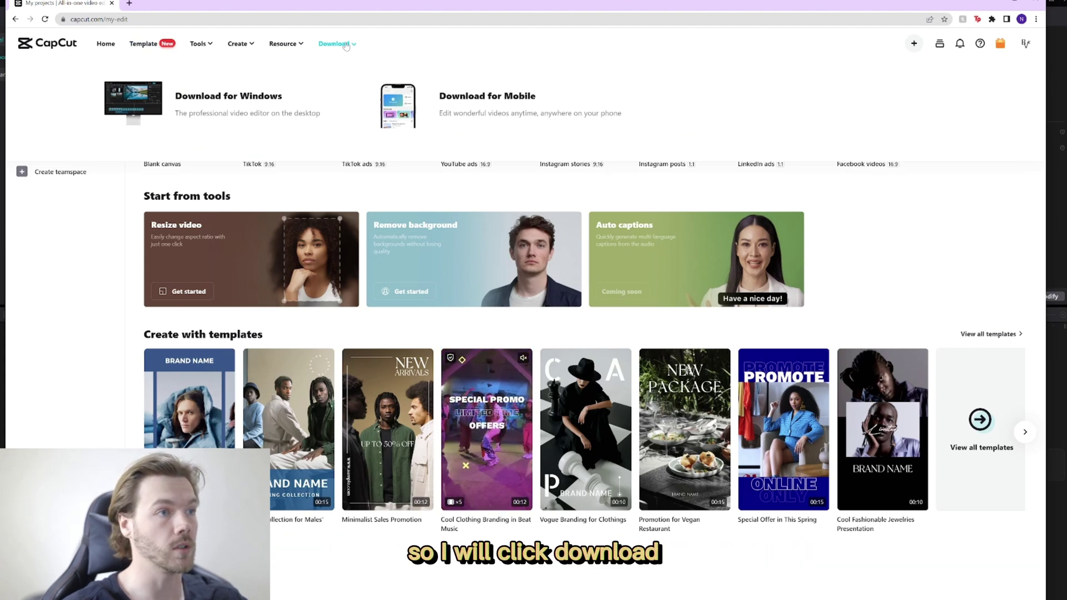
click(272, 119)
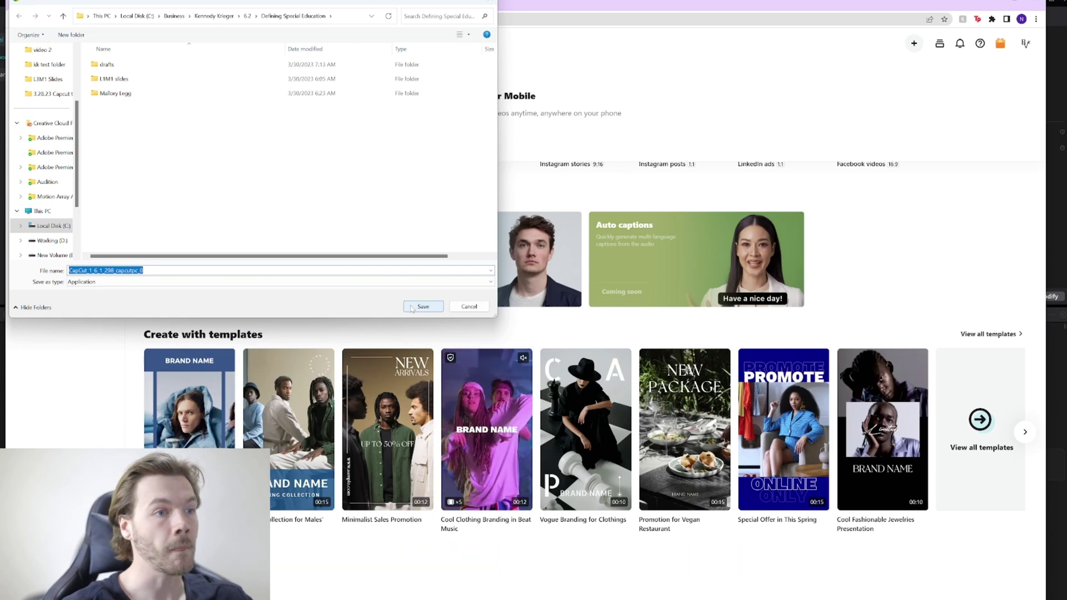
click(487, 4)
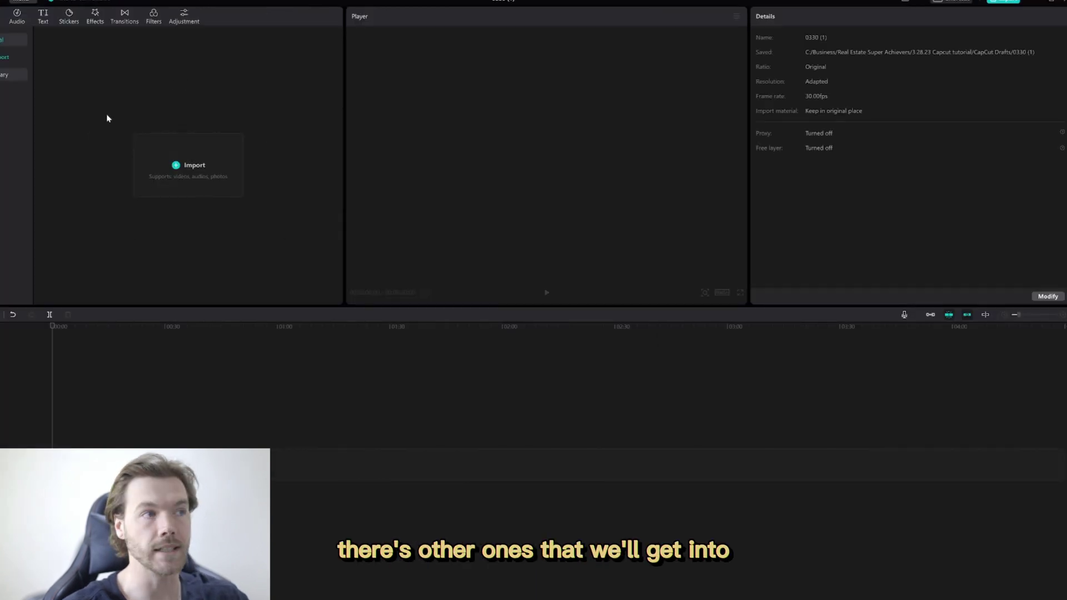
Dismiss the Import dialog and open the '10. city overview 3' folder in File Explorer.
click(201, 163)
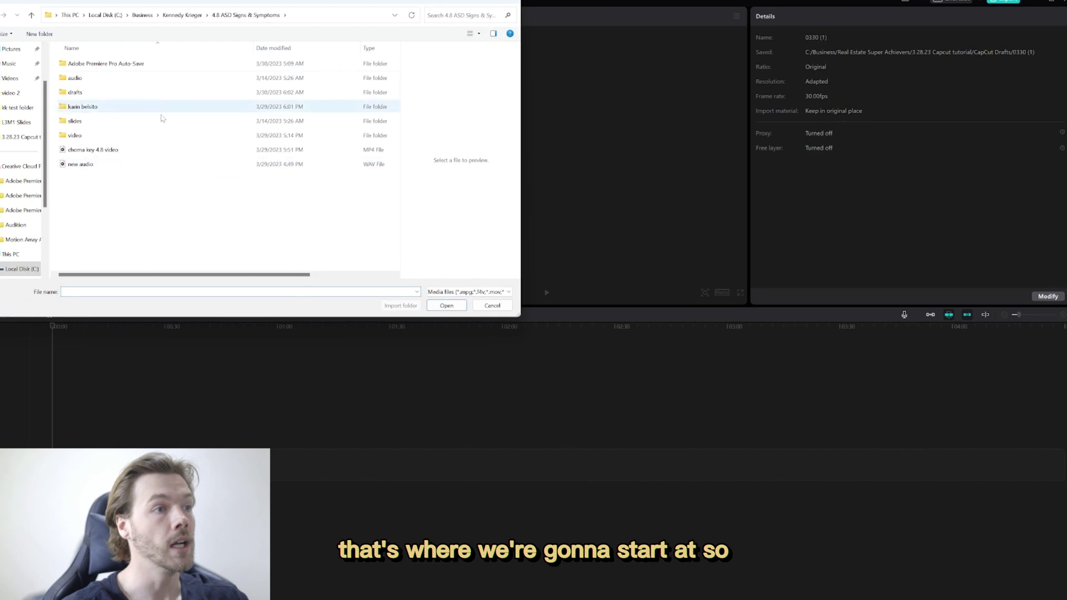
drag(284, 5, 422, 16)
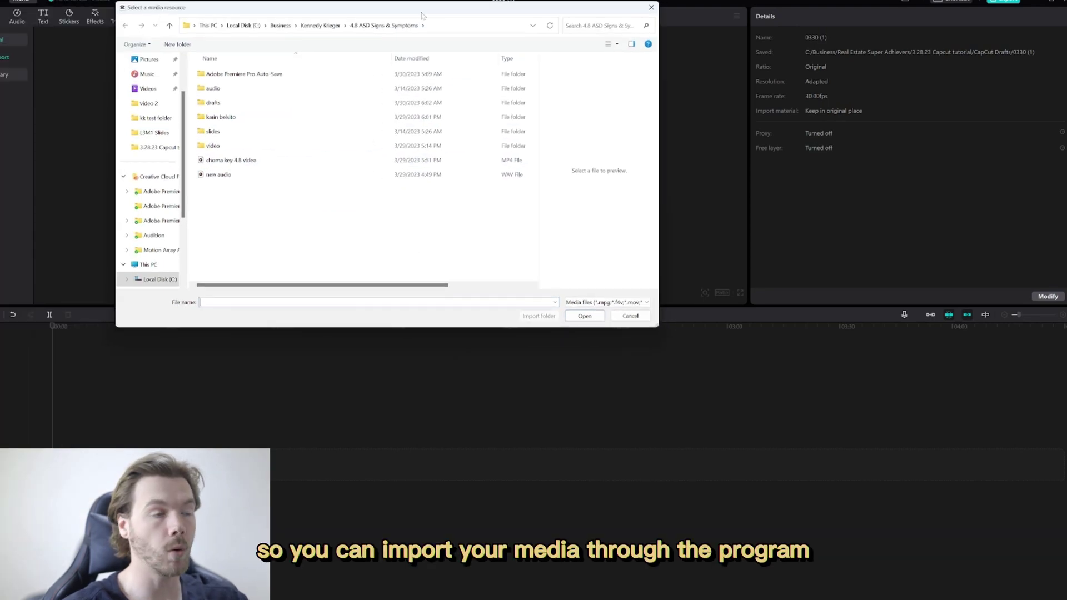
click(645, 9)
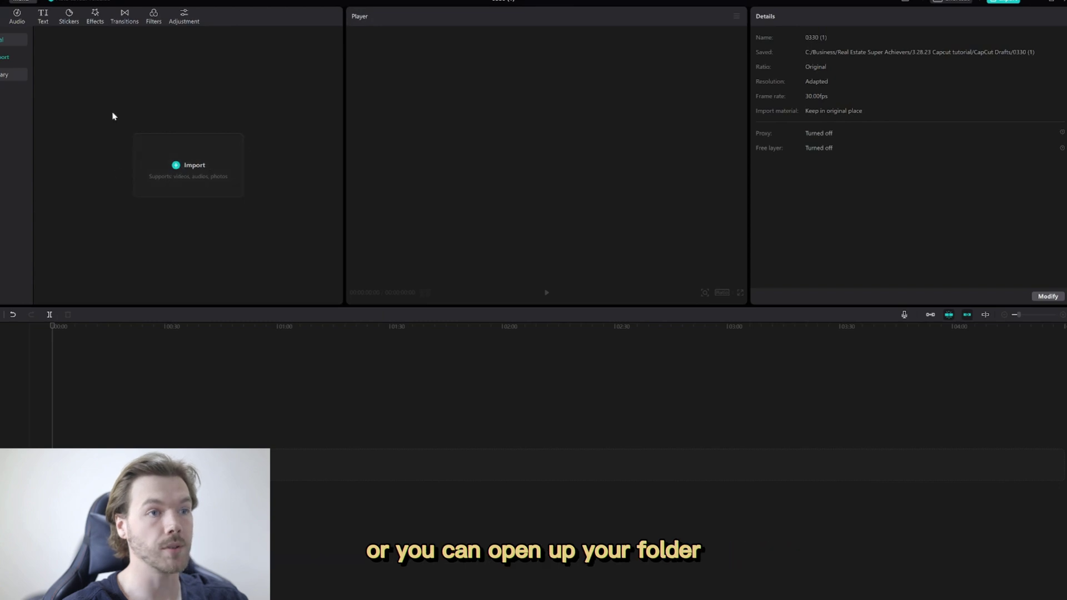
key(alt+Tab)
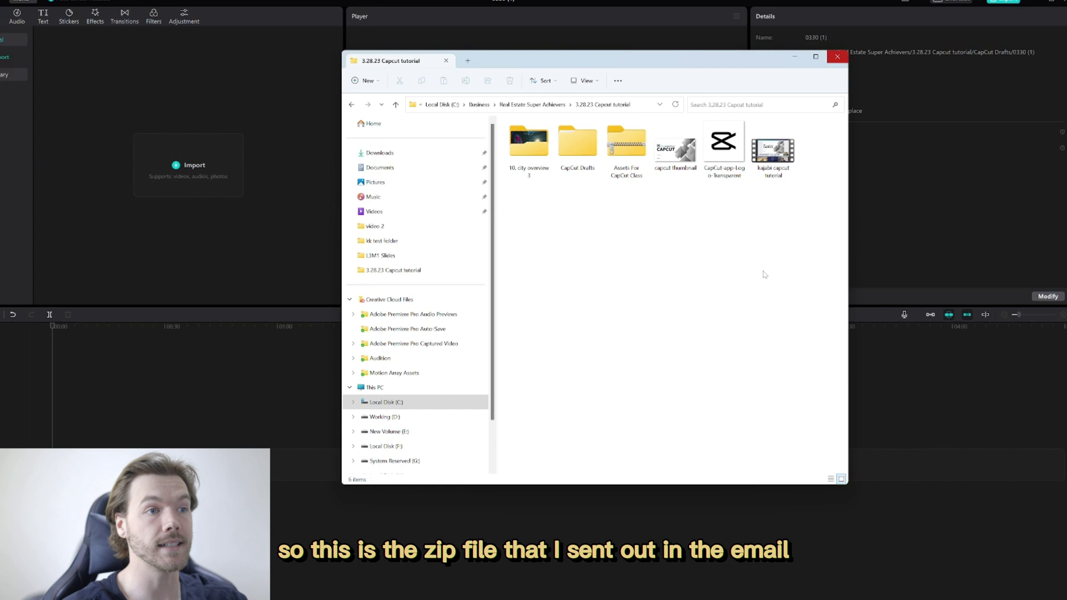
double_click(522, 148)
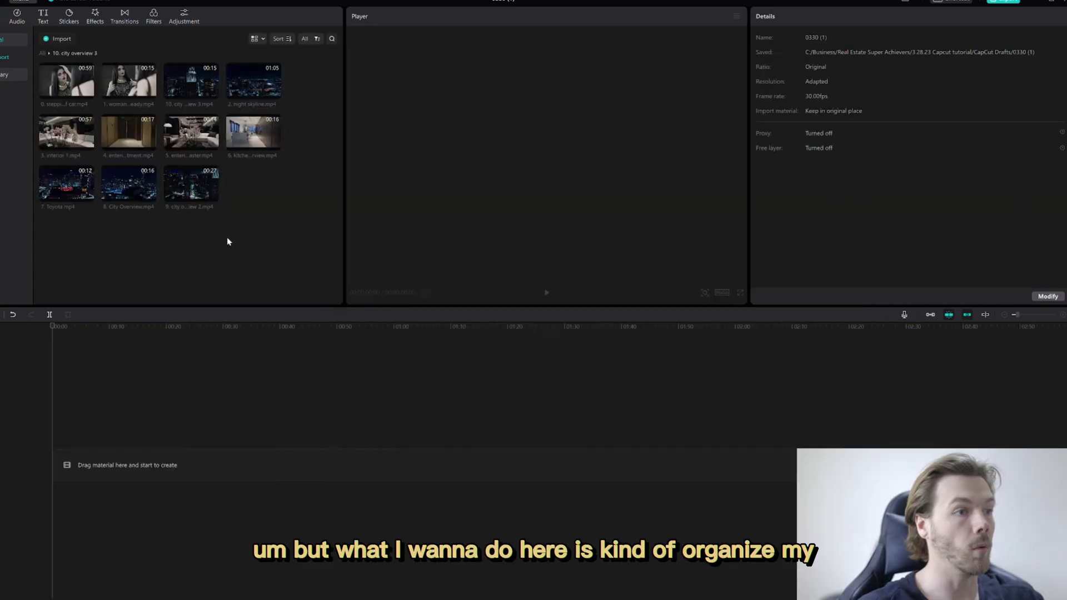
Create a new media folder and rename it 'Video'.
right_click(226, 237)
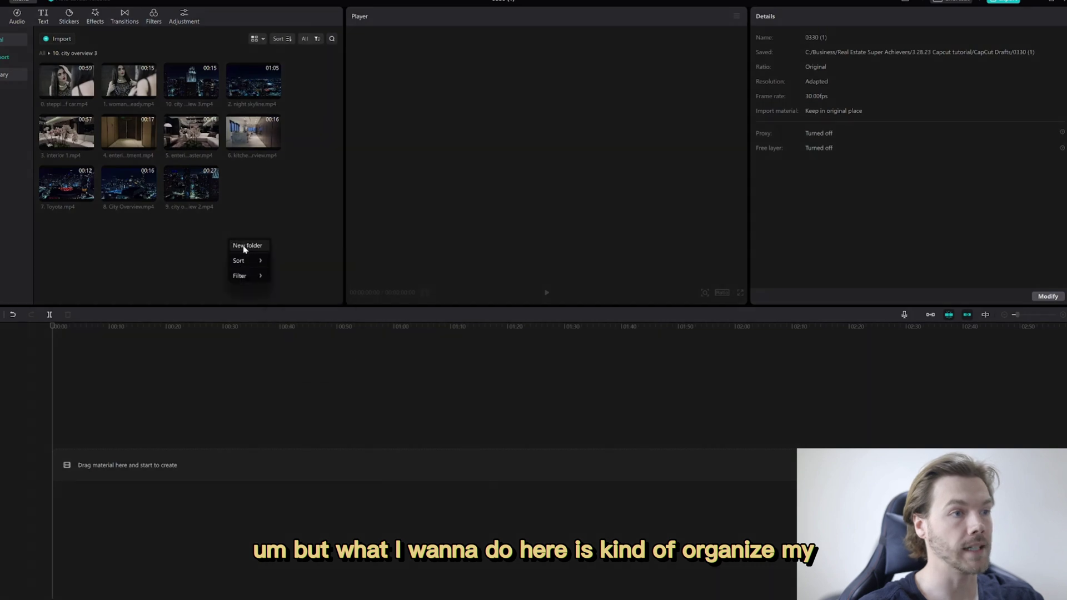
click(245, 248)
right_click(248, 197)
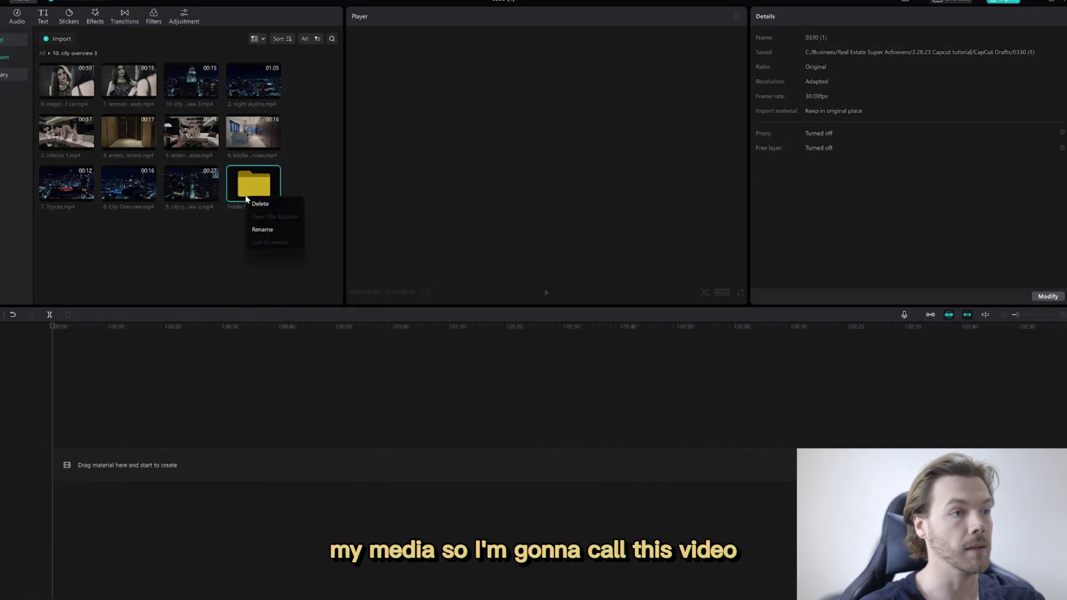
click(261, 229)
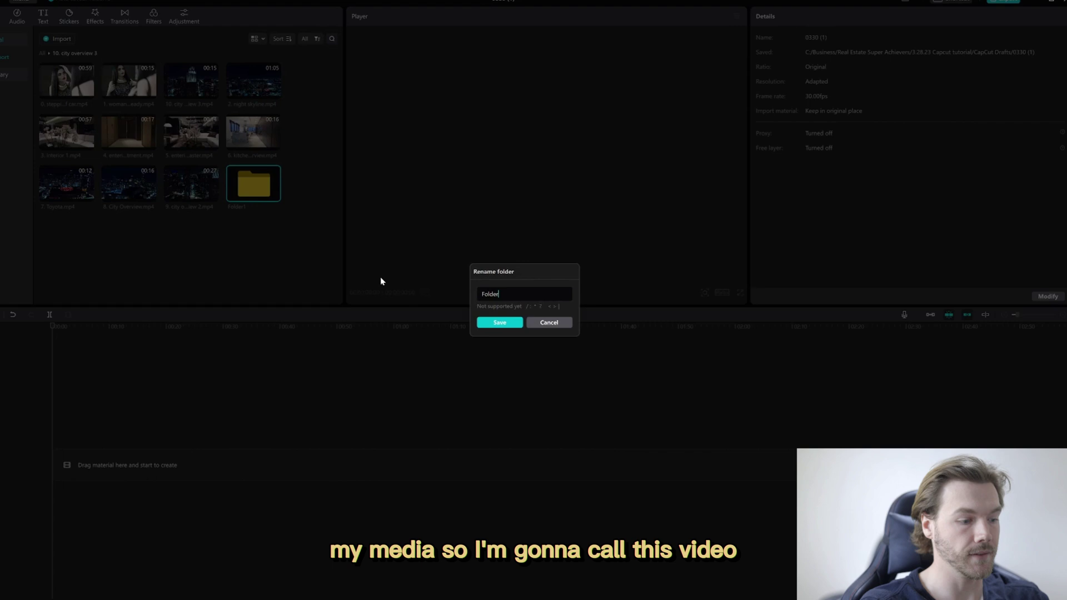
key(BackSpace)
key(BackSpace)
key(BackSpace)
key(BackSpace)
key(BackSpace)
key(BackSpace)
text(Video)
key(Return)
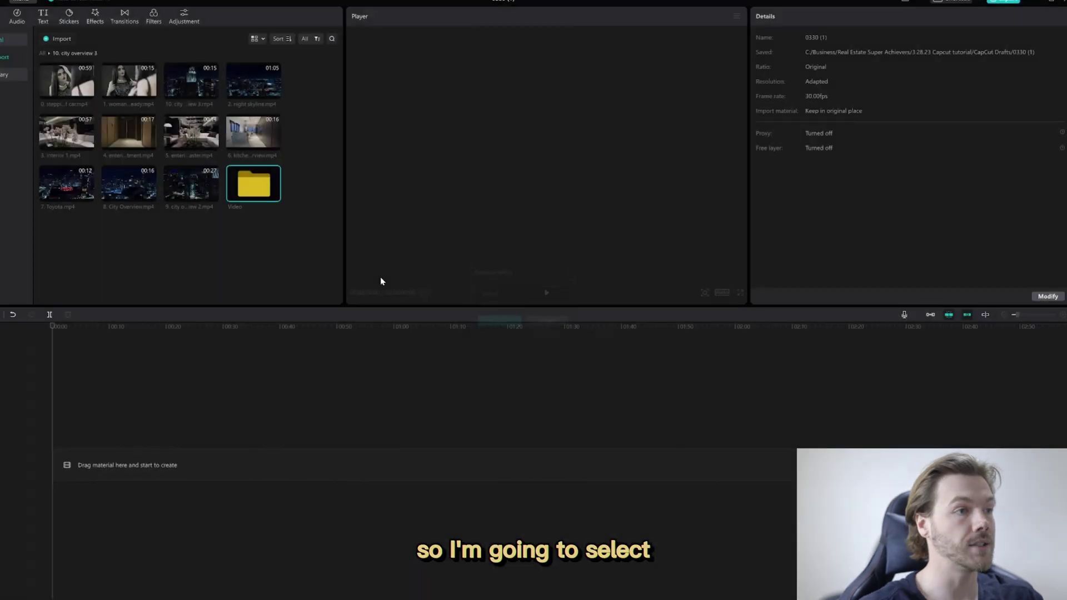
Move clips 1 through 9 into the Video folder, then place all of them on the timeline.
click(206, 191)
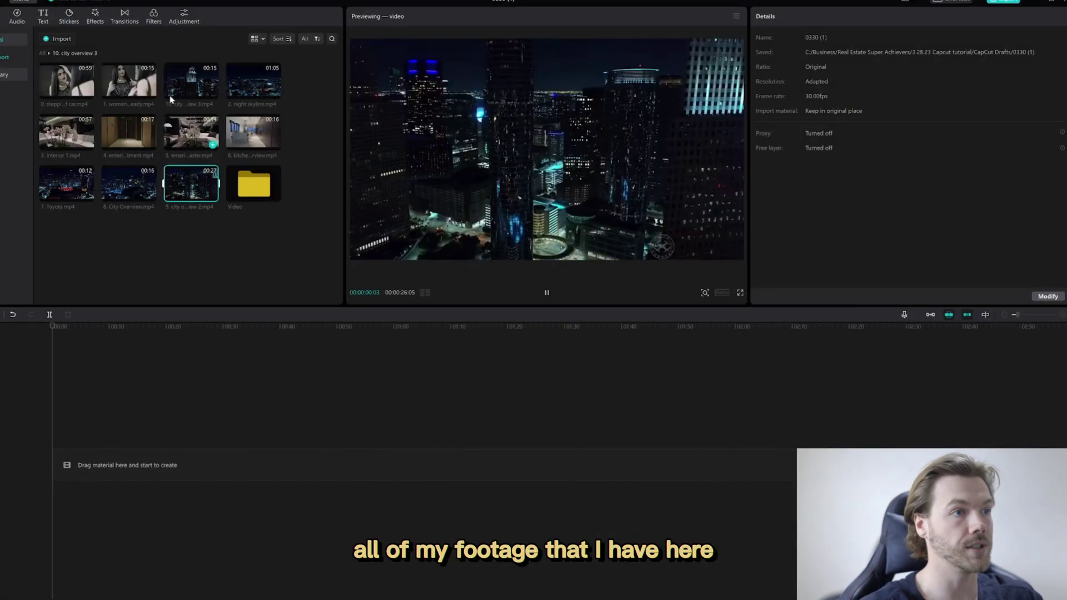
shift+click(137, 80)
drag(137, 81, 251, 191)
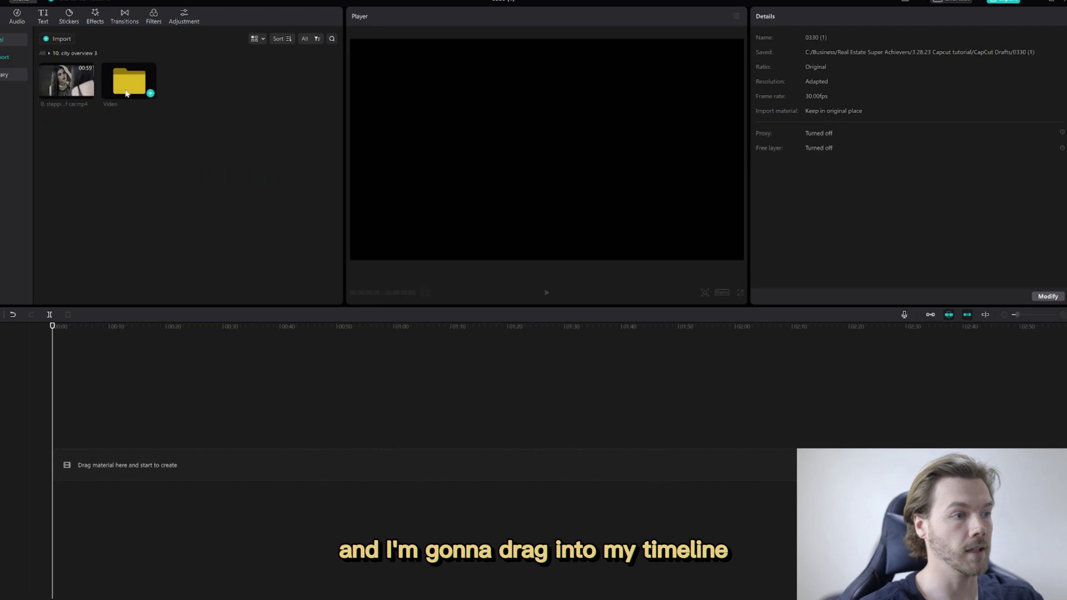
click(125, 94)
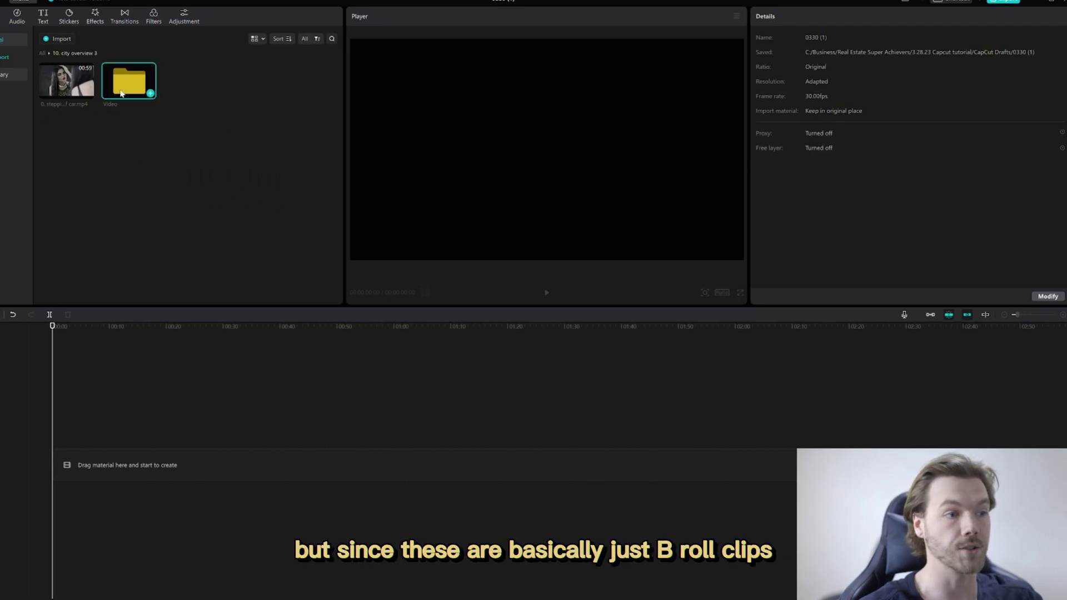
double_click(122, 93)
key(ctrl+a)
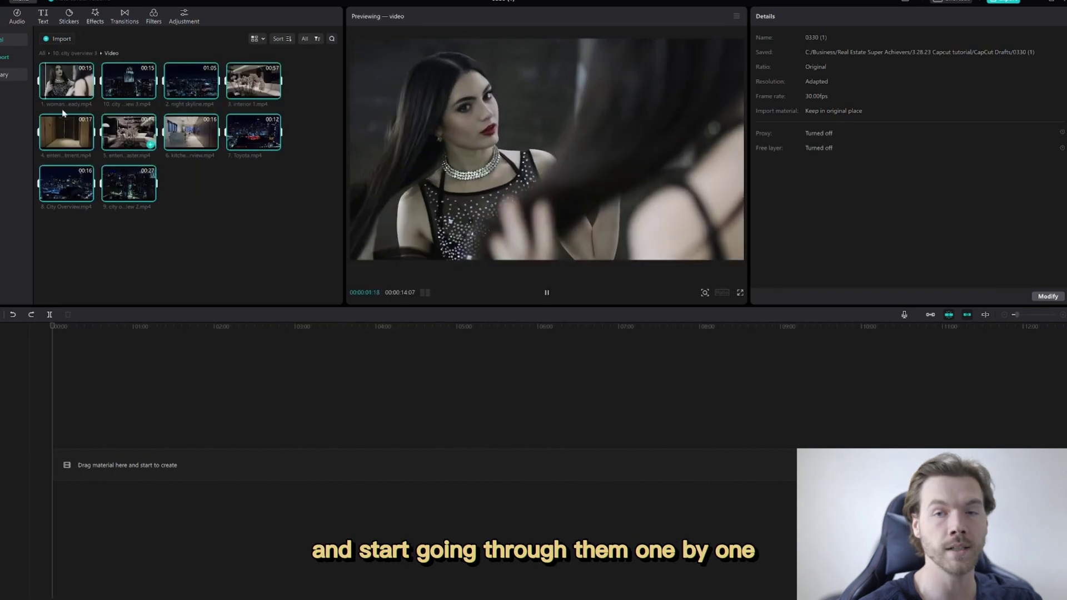
drag(129, 183, 54, 470)
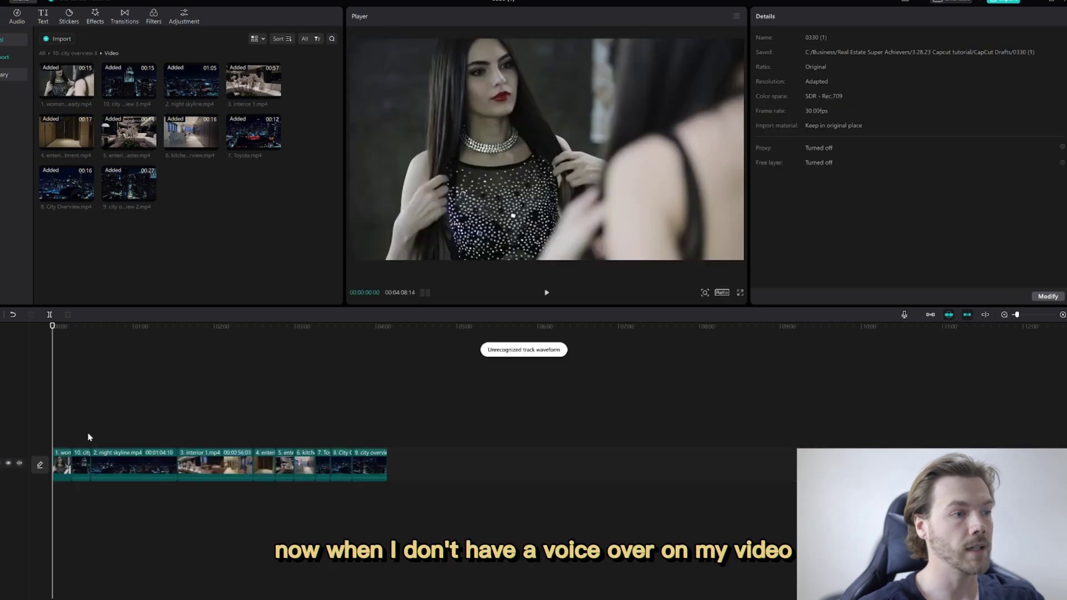
Slide the clips after the first one further right and return the playhead to the start.
click(88, 461)
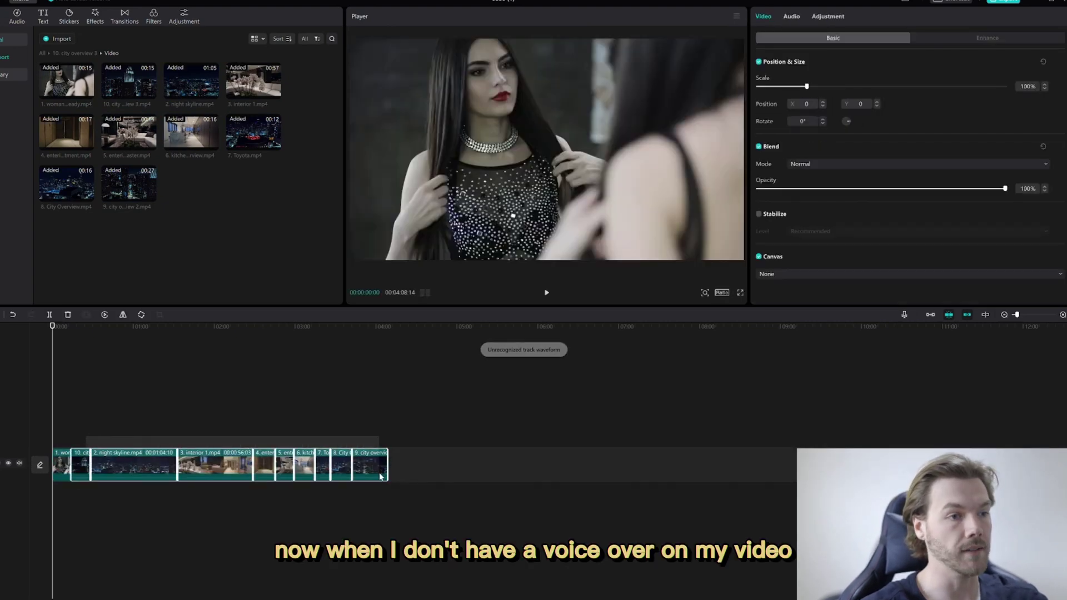
drag(169, 475, 406, 471)
click(397, 441)
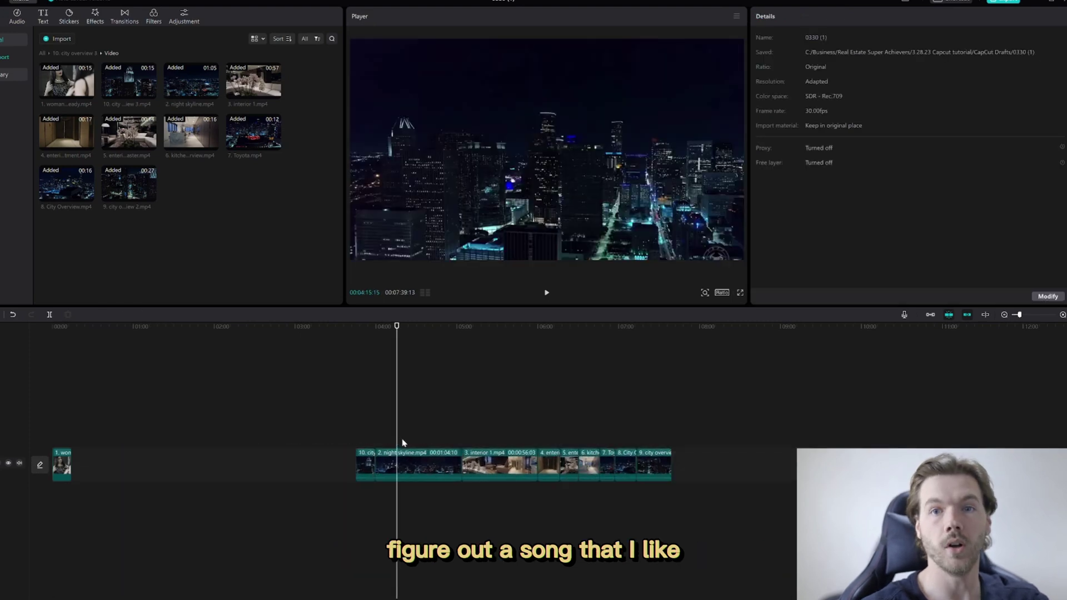
click(75, 416)
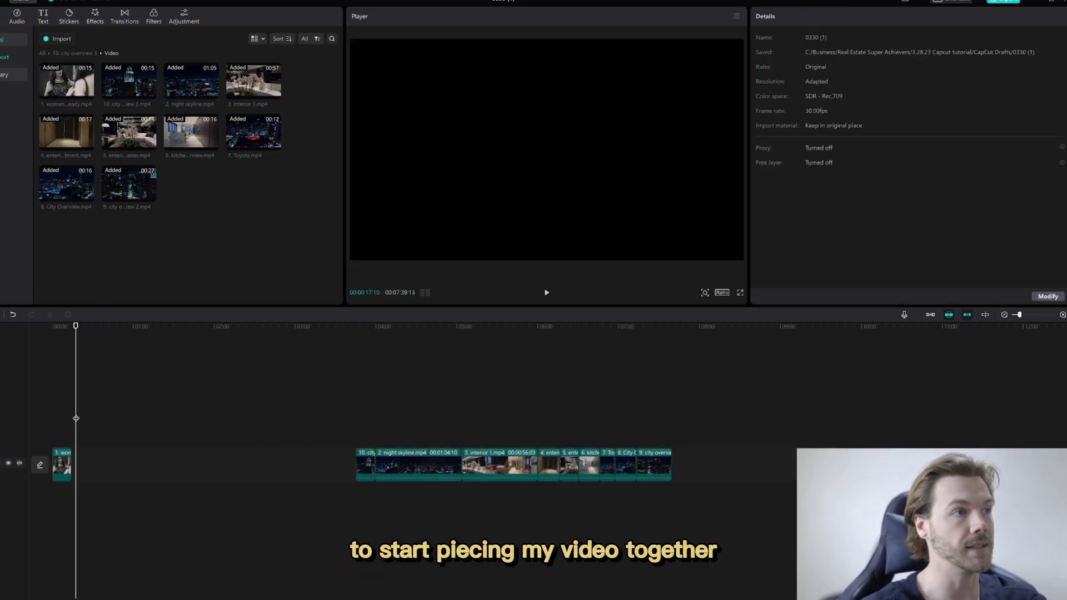
click(57, 329)
click(17, 17)
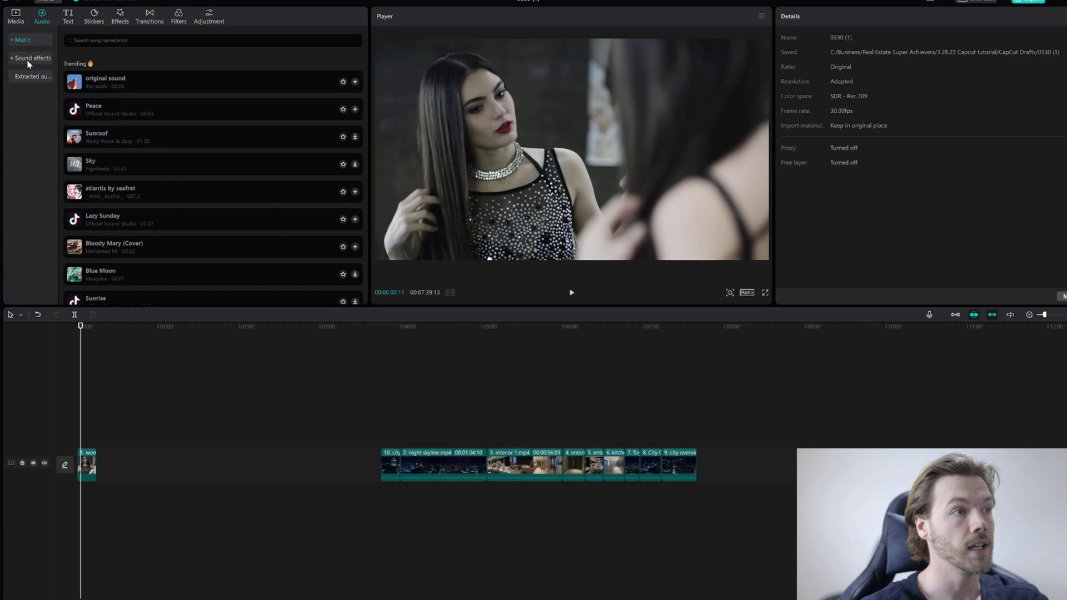
click(23, 42)
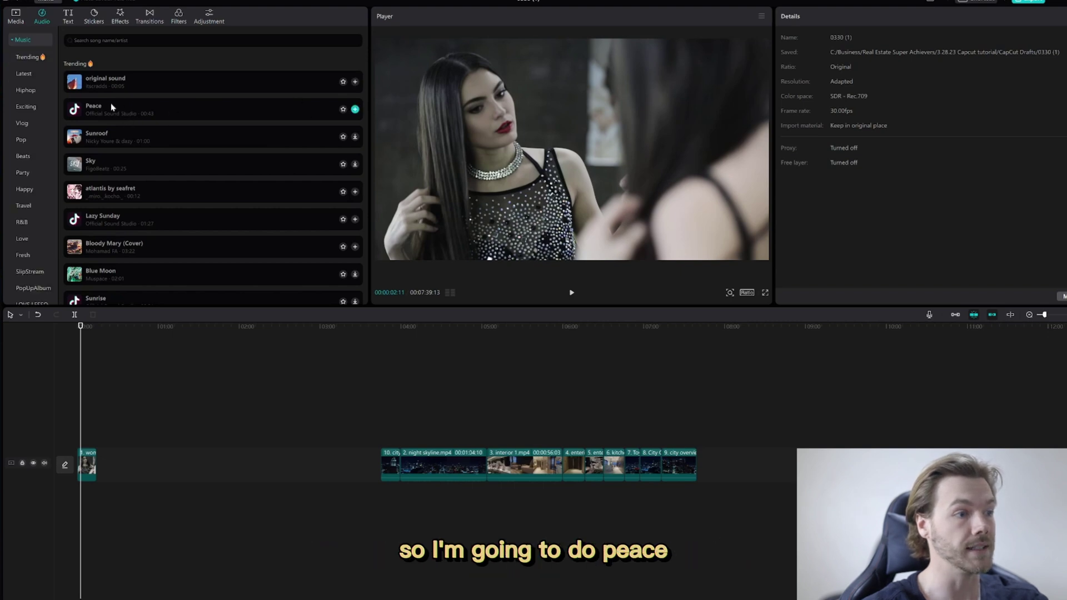
drag(117, 110, 99, 509)
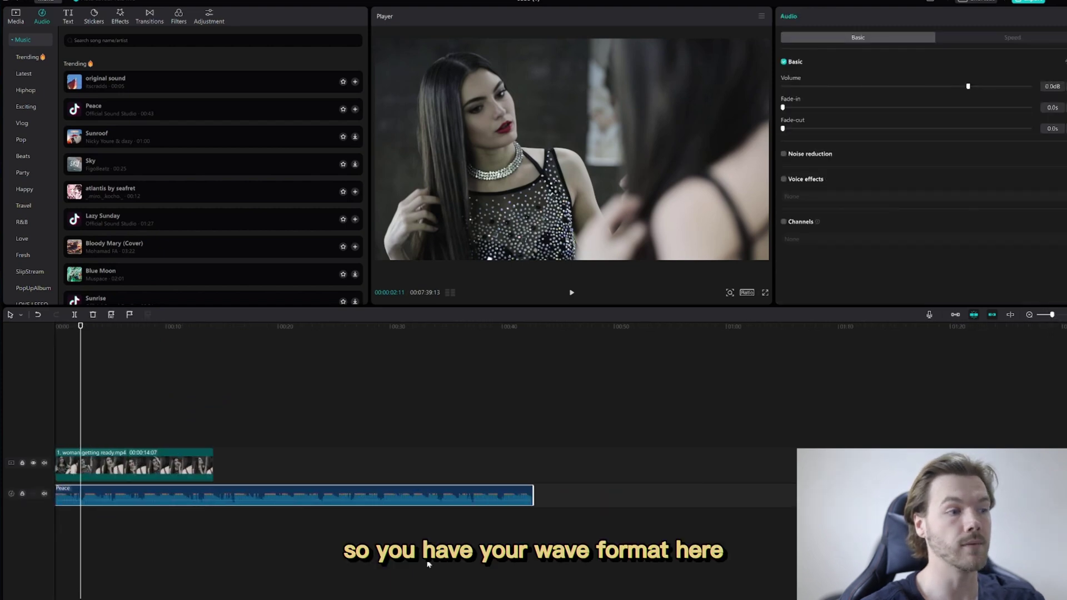
click(71, 329)
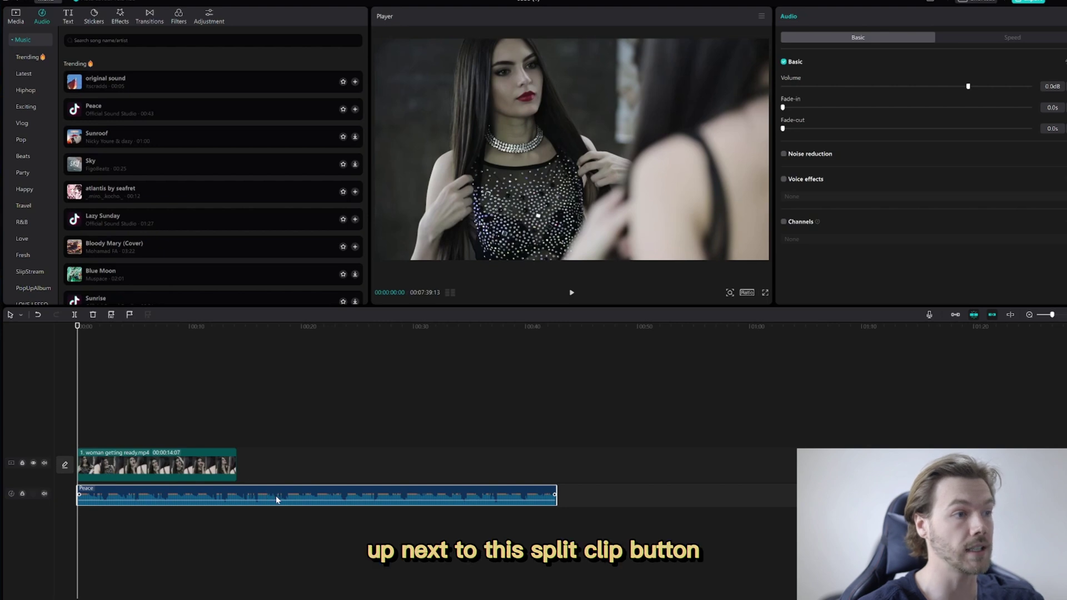
Auto-mark the Peace track's beats, comparing Beat 1 and Beats 2 before settling on Beat 1.
click(111, 315)
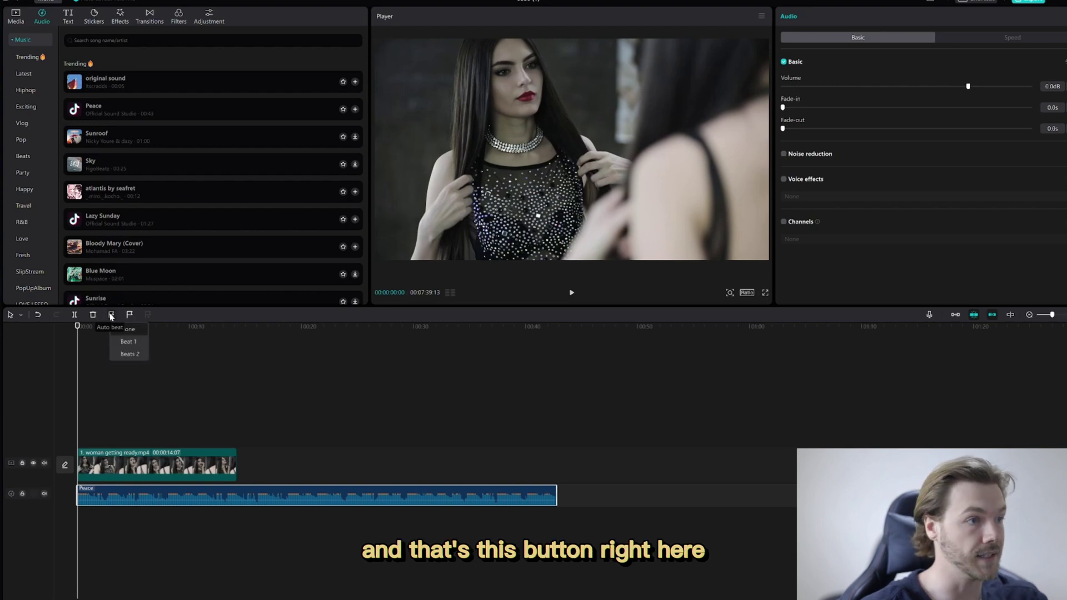
click(129, 342)
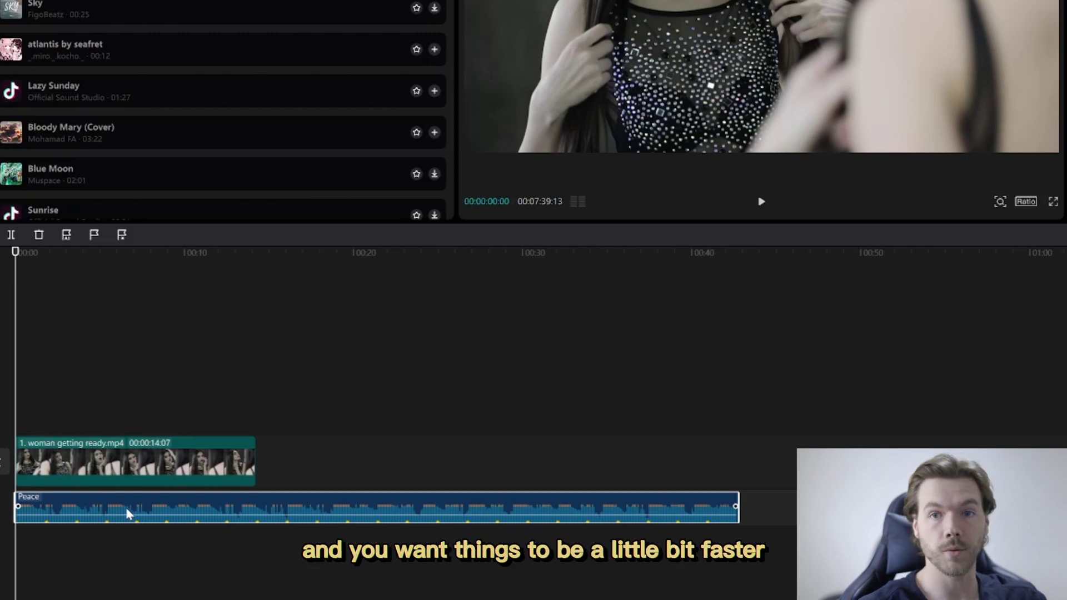
click(66, 236)
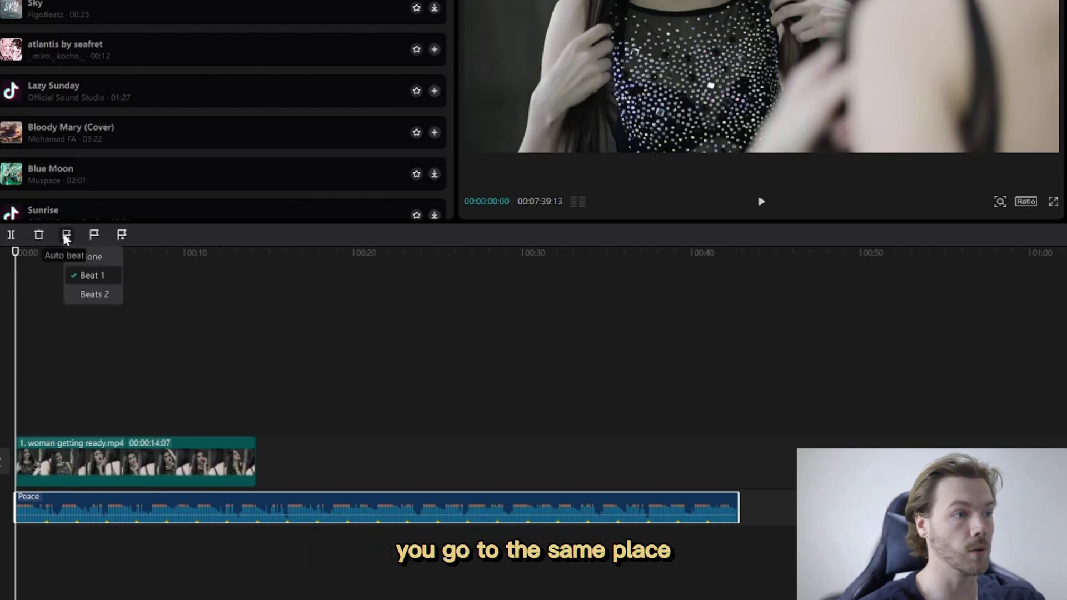
click(95, 297)
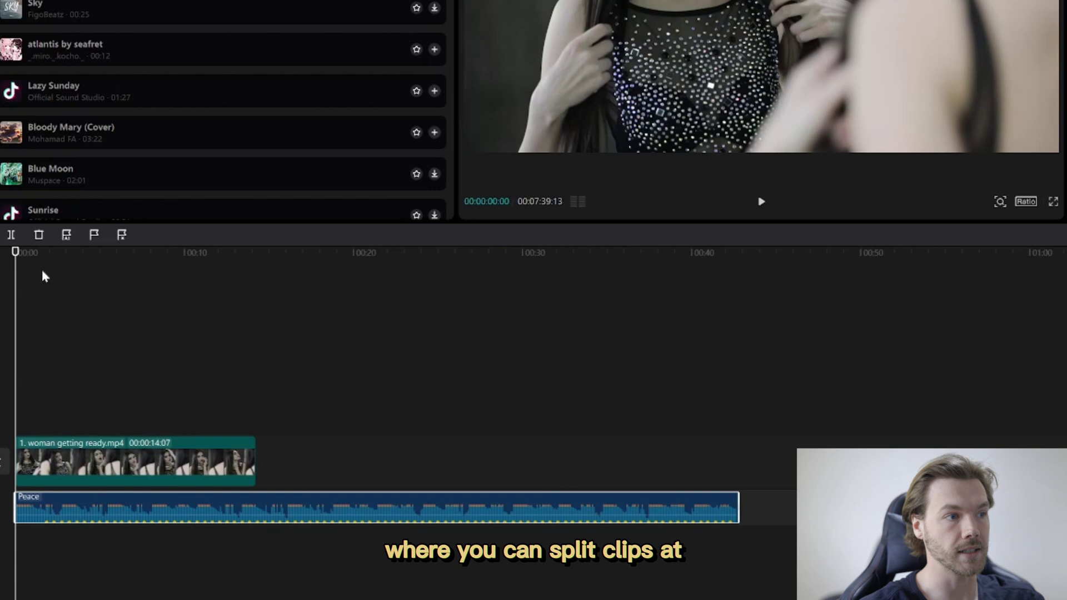
click(66, 235)
click(90, 276)
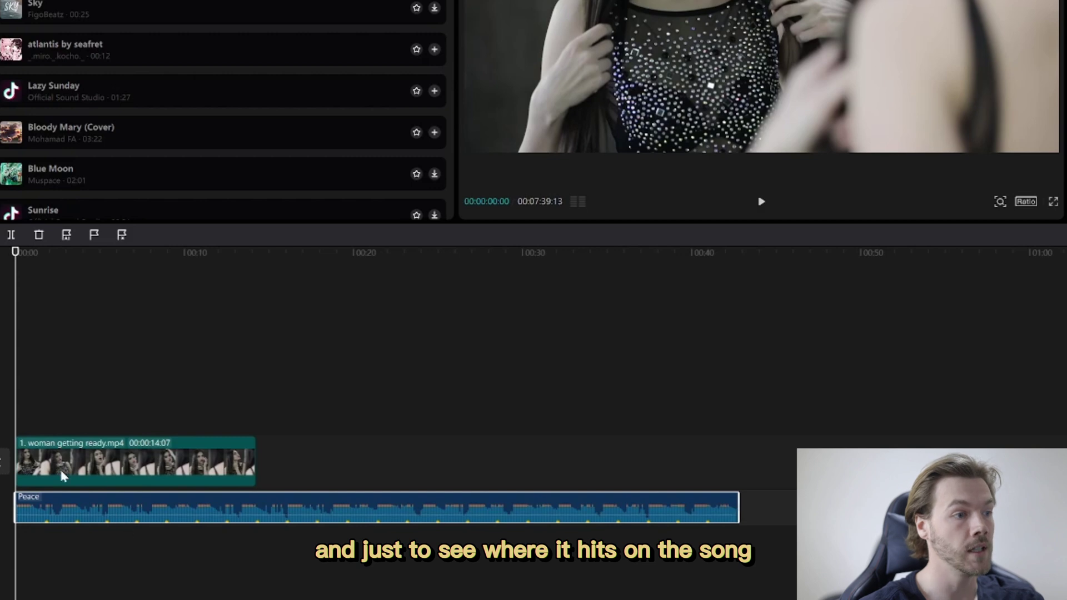
Split the woman-getting-ready clip at the chosen beat and delete its first part.
click(84, 428)
key(space)
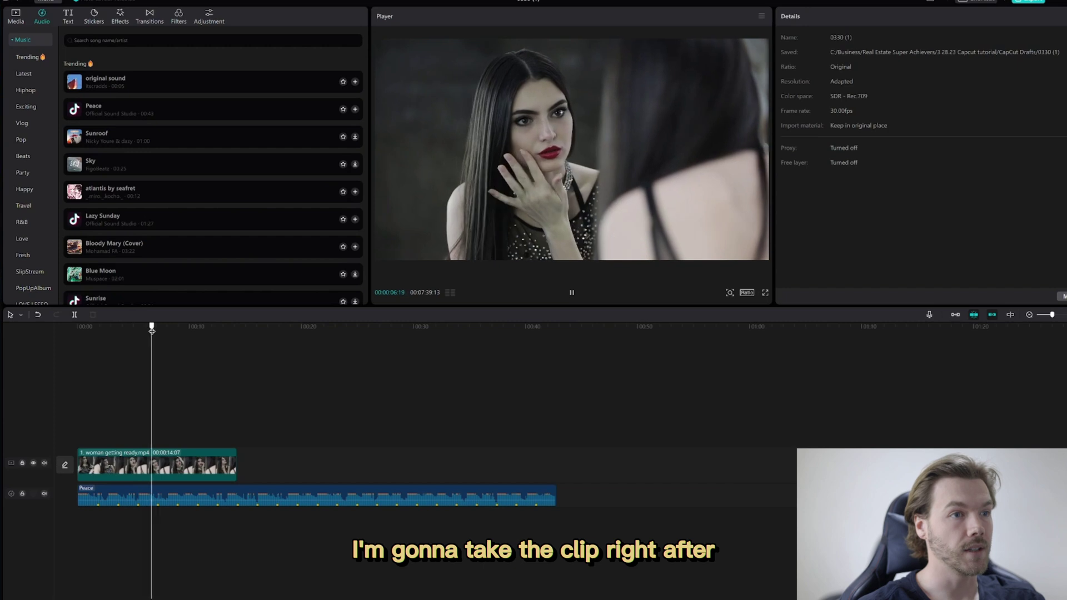
key(space)
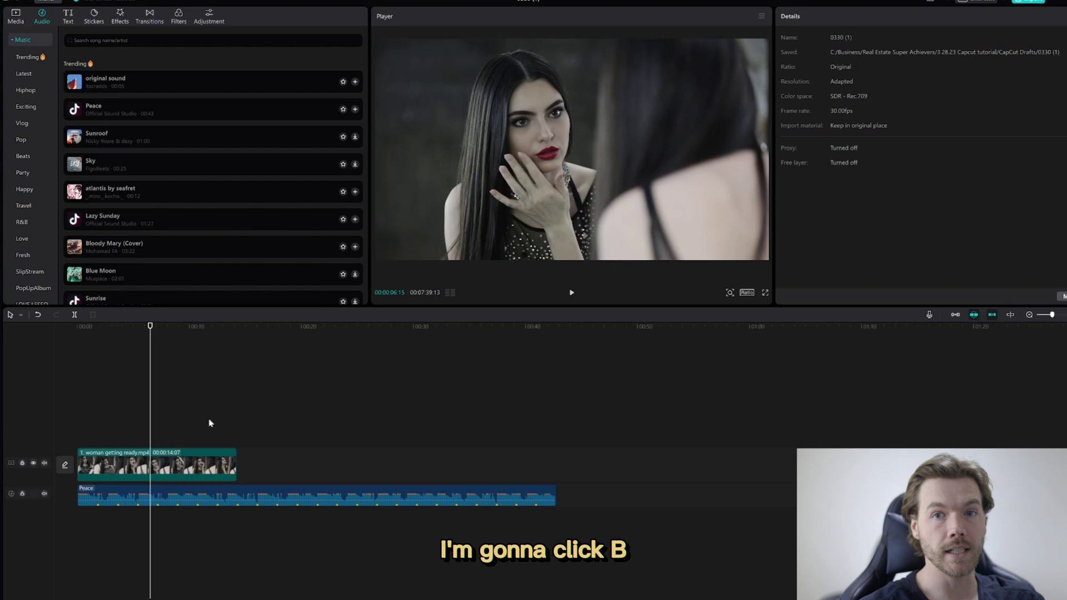
key(b)
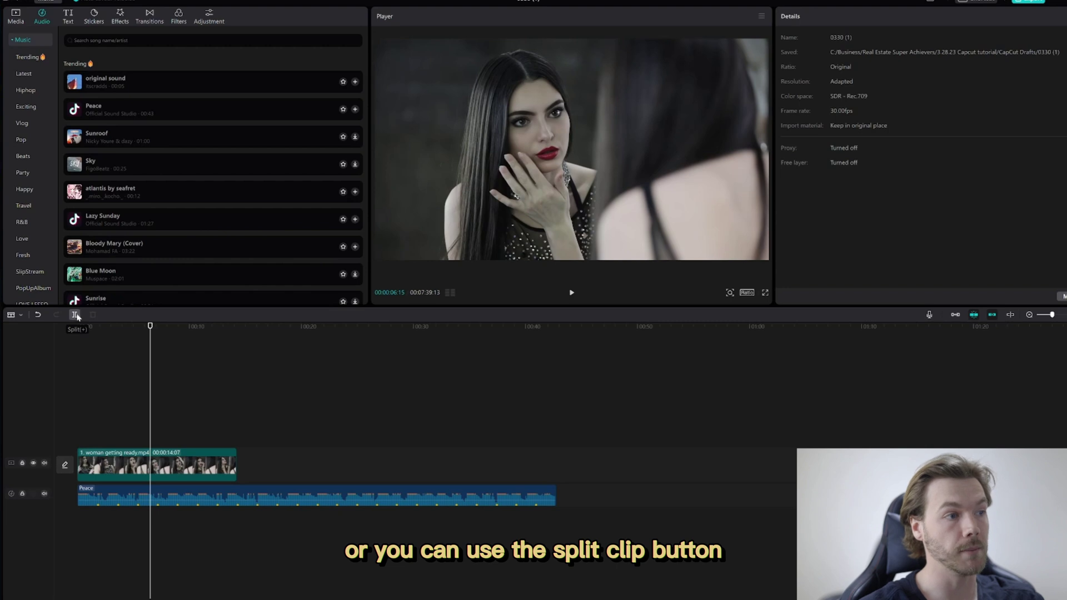
click(109, 331)
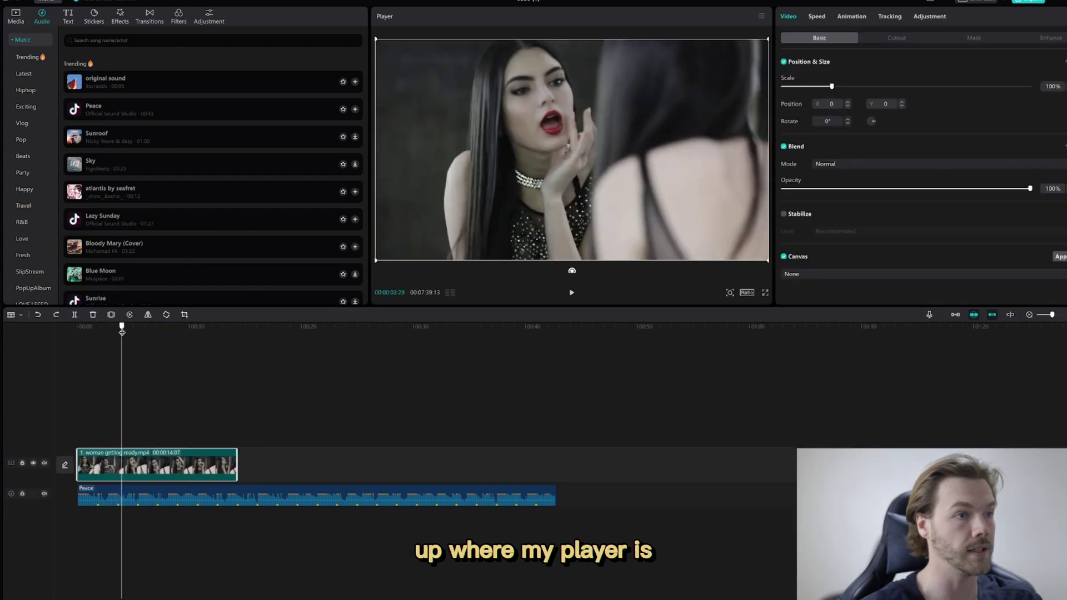
drag(121, 333, 152, 350)
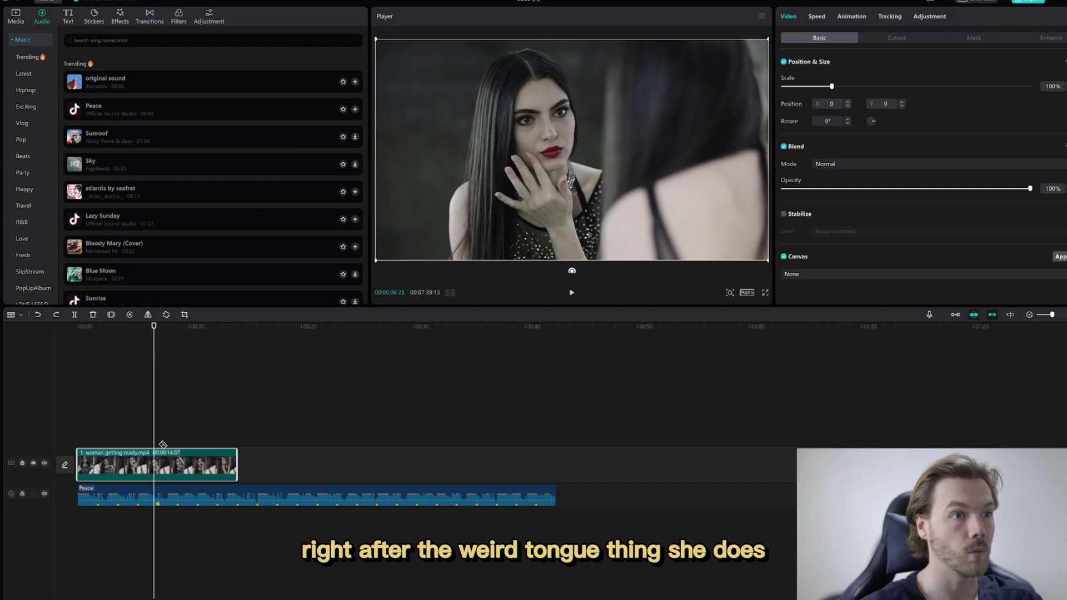
key(a)
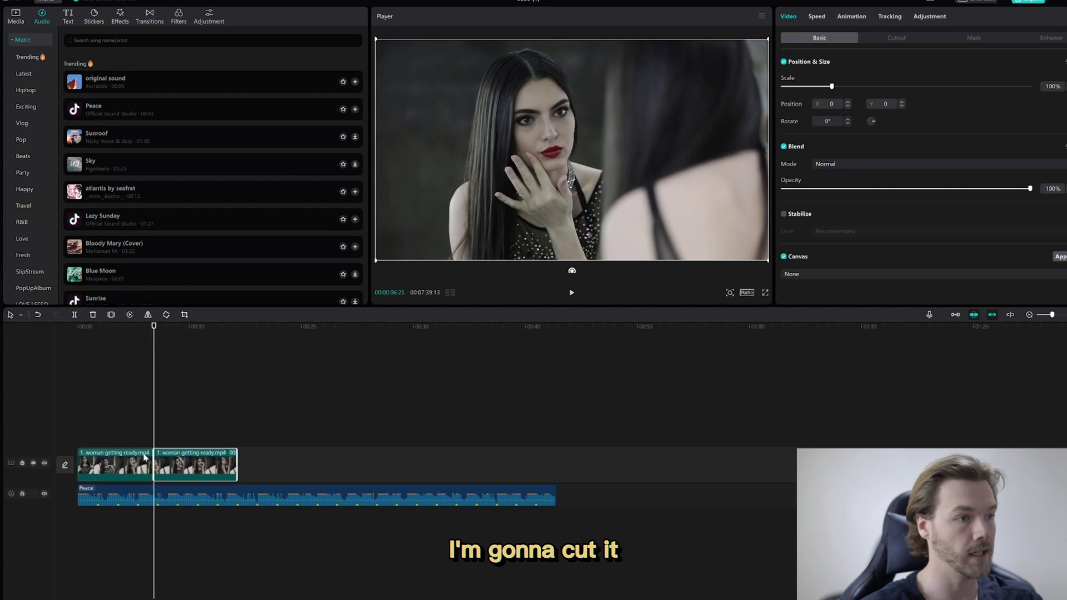
click(141, 466)
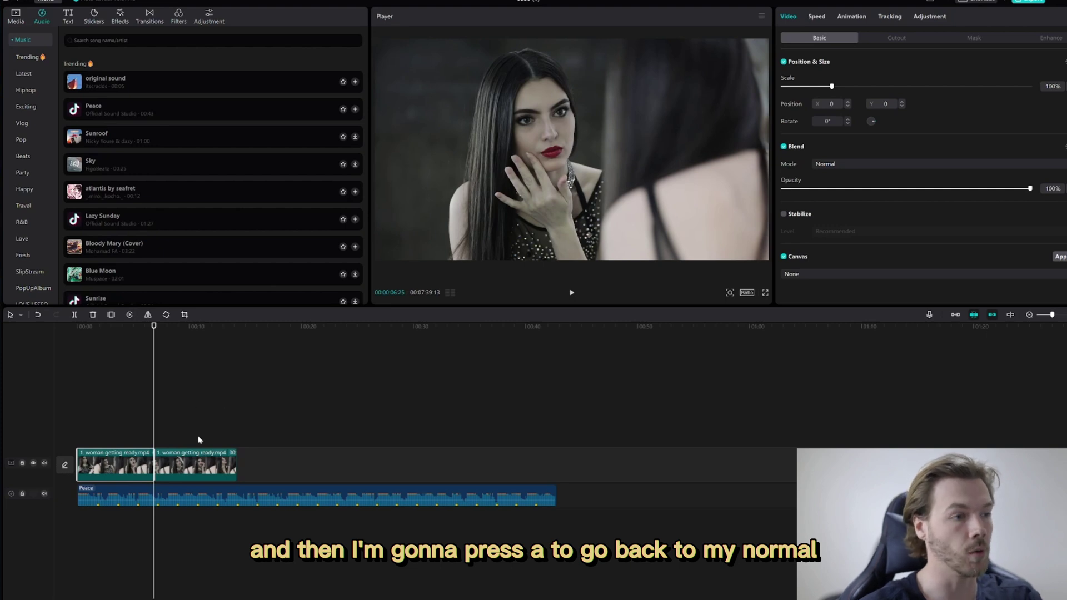
key(Delete)
Slide the remaining piece to 0:00 and trim its end to the beat near three seconds.
click(172, 466)
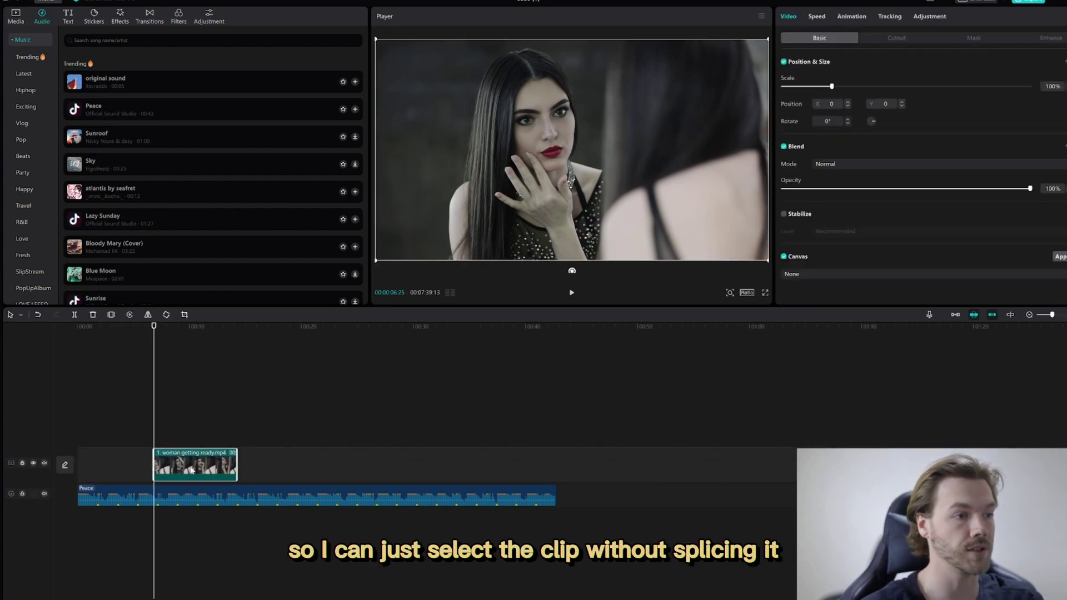
drag(191, 470, 112, 471)
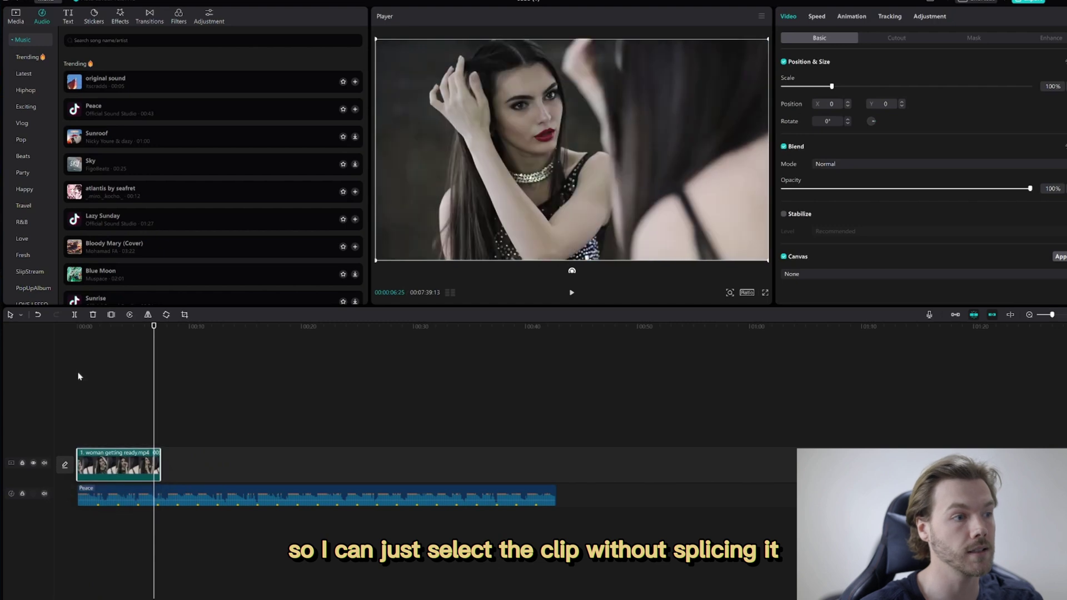
click(89, 335)
drag(99, 337, 120, 336)
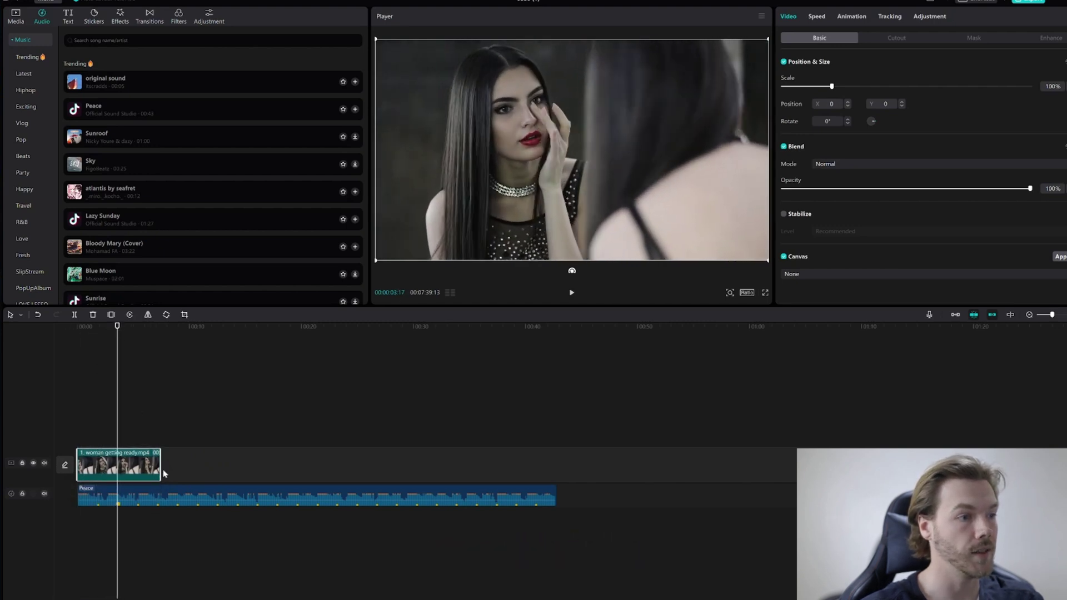
drag(160, 465, 118, 464)
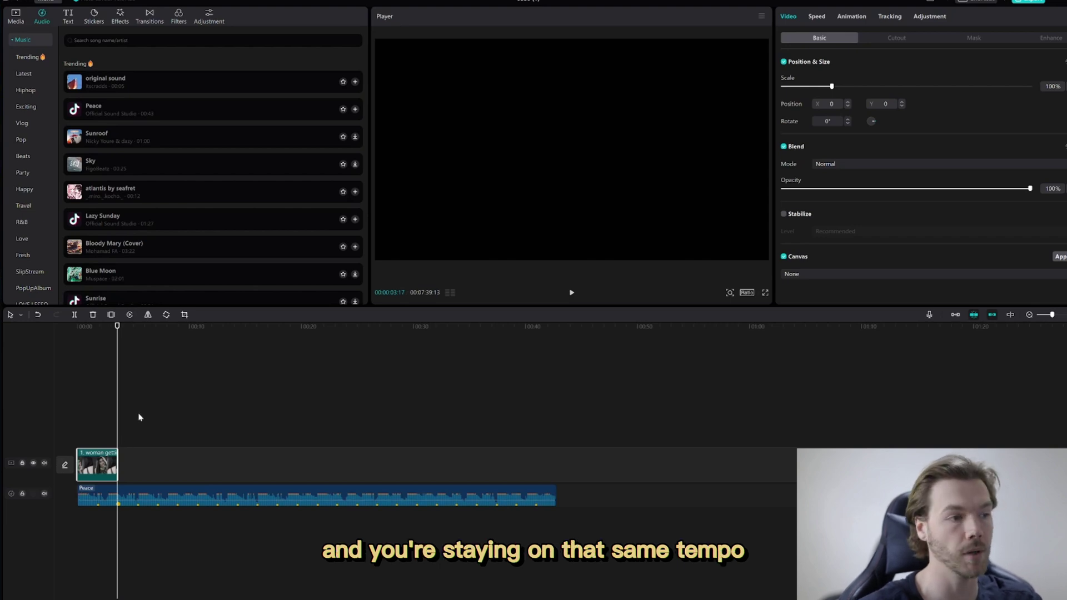
Show the imported clips, zoom the timeline out, and select the clips further along the track.
click(18, 25)
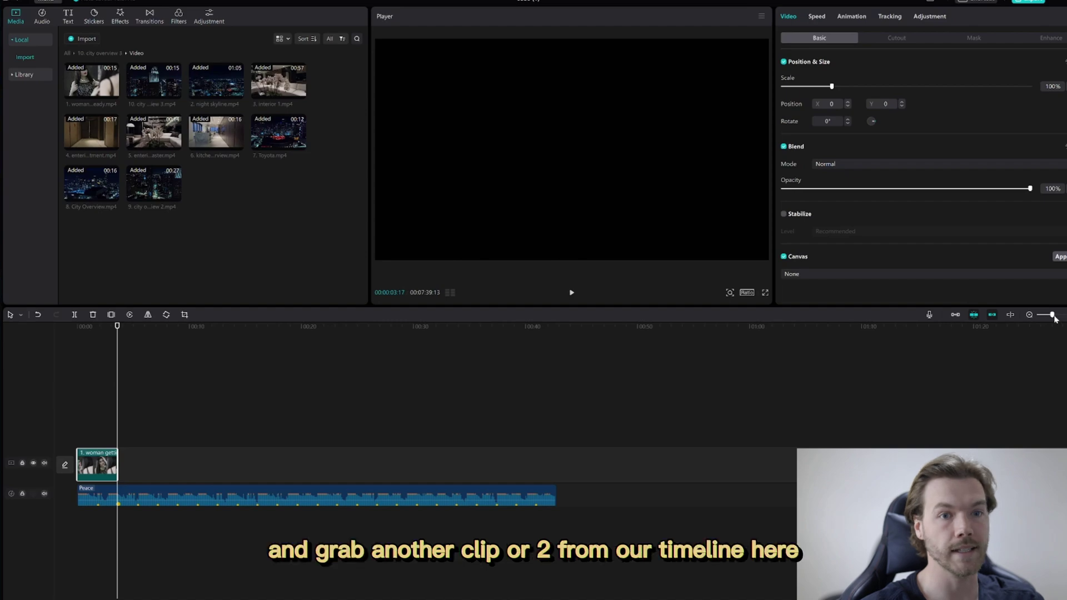
drag(1052, 315, 1046, 317)
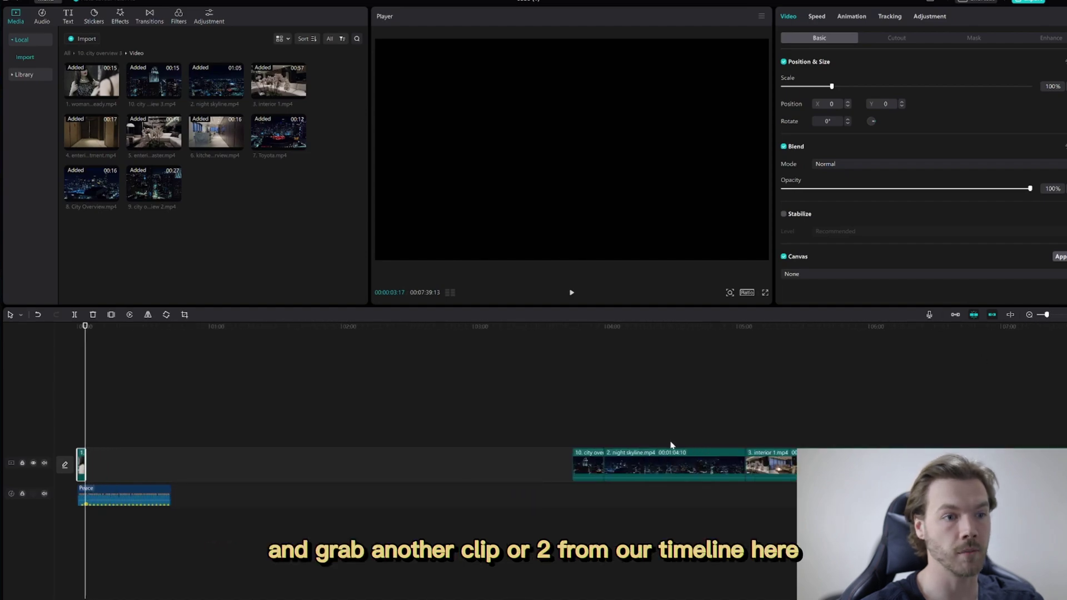
drag(485, 422, 643, 452)
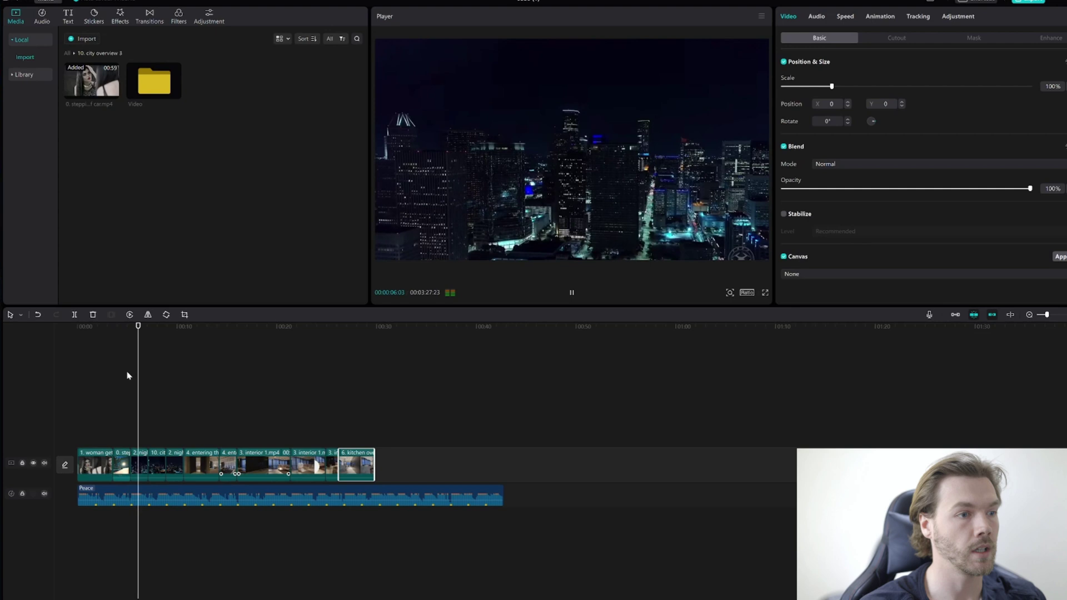
Separate the audio from all video-track clips and delete that extracted audio.
key(space)
drag(70, 427, 441, 472)
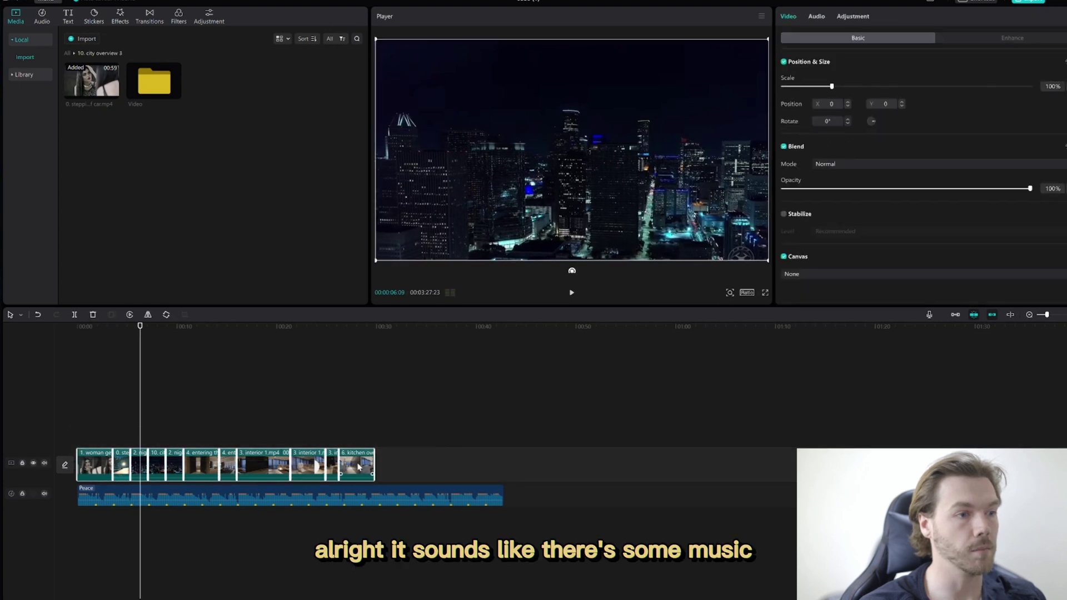
right_click(359, 465)
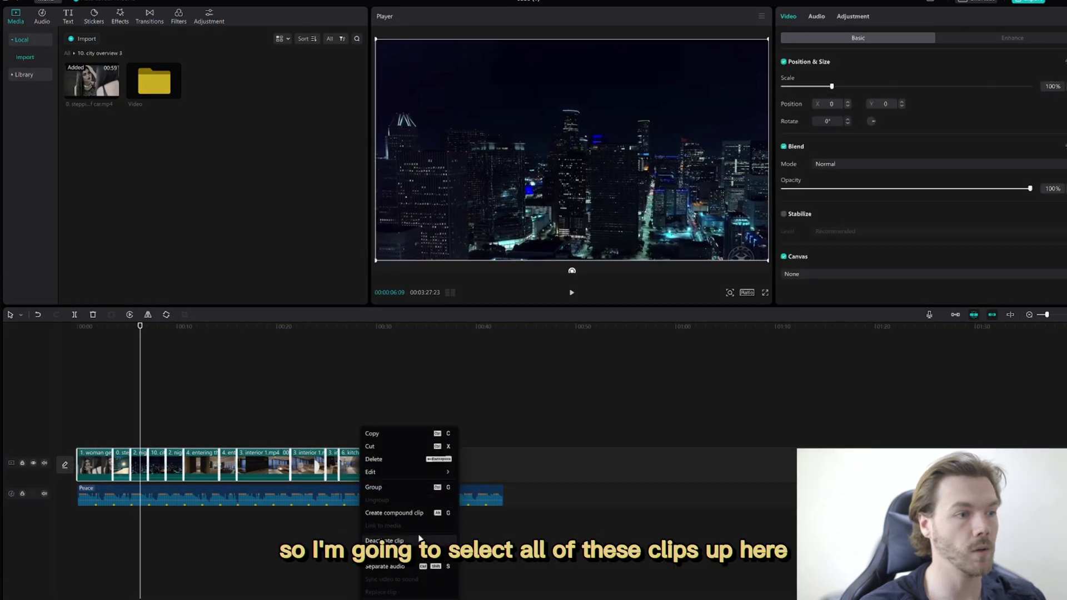
click(369, 409)
click(369, 410)
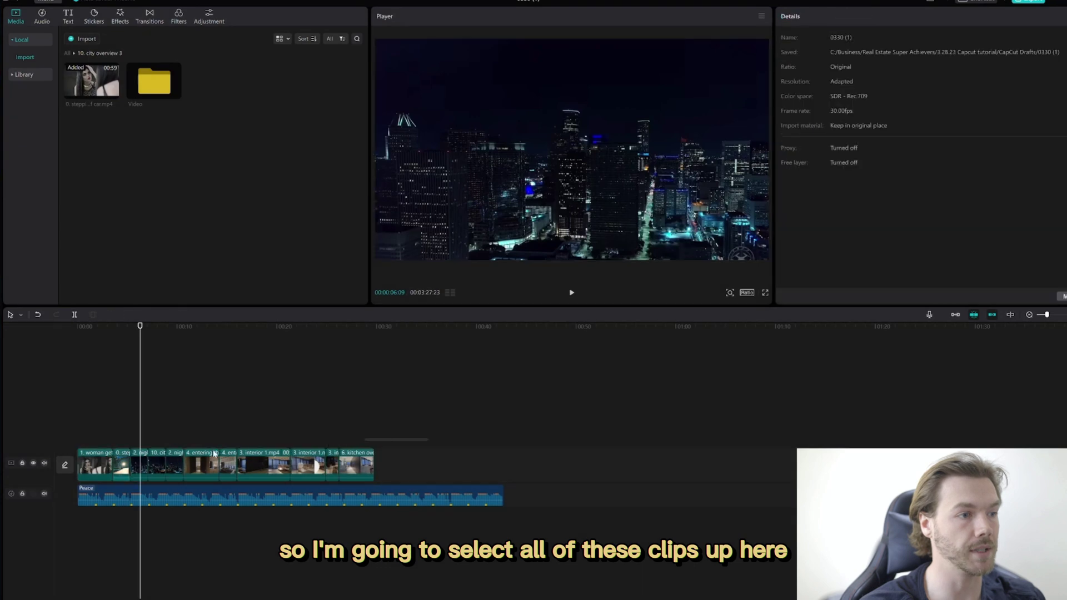
drag(430, 439, 75, 481)
right_click(365, 465)
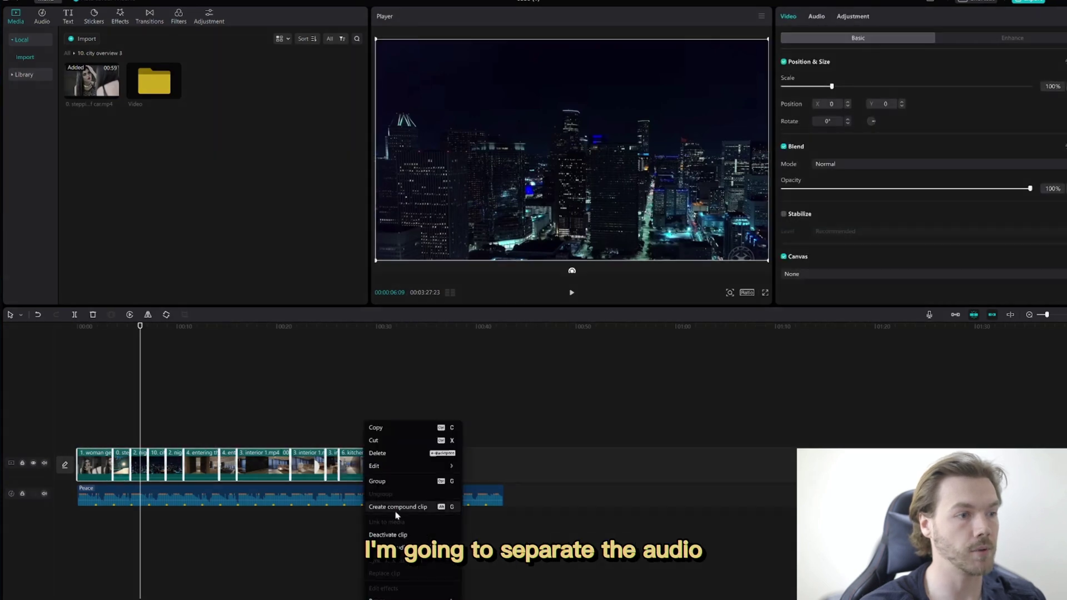
click(389, 547)
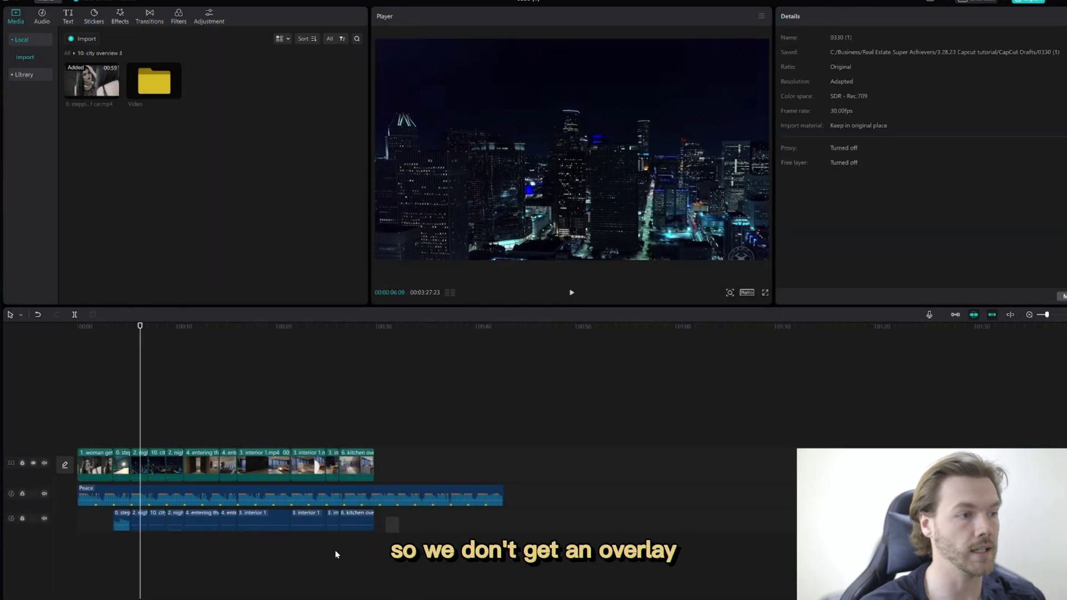
drag(399, 518, 114, 565)
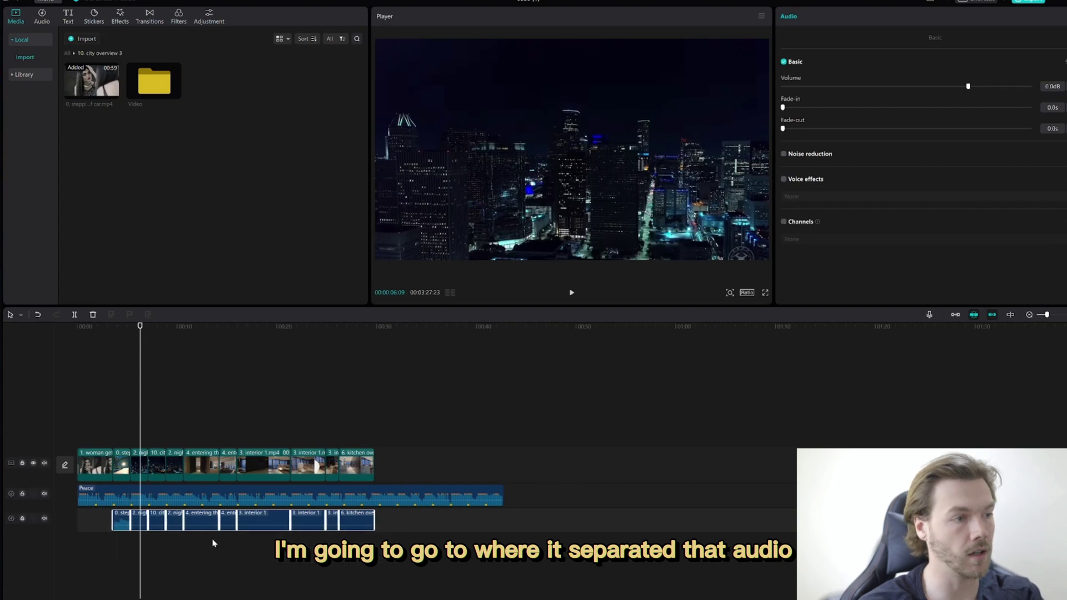
key(Delete)
Play the edit from the start with the Peace song as the only audio.
drag(95, 329, 75, 339)
click(178, 499)
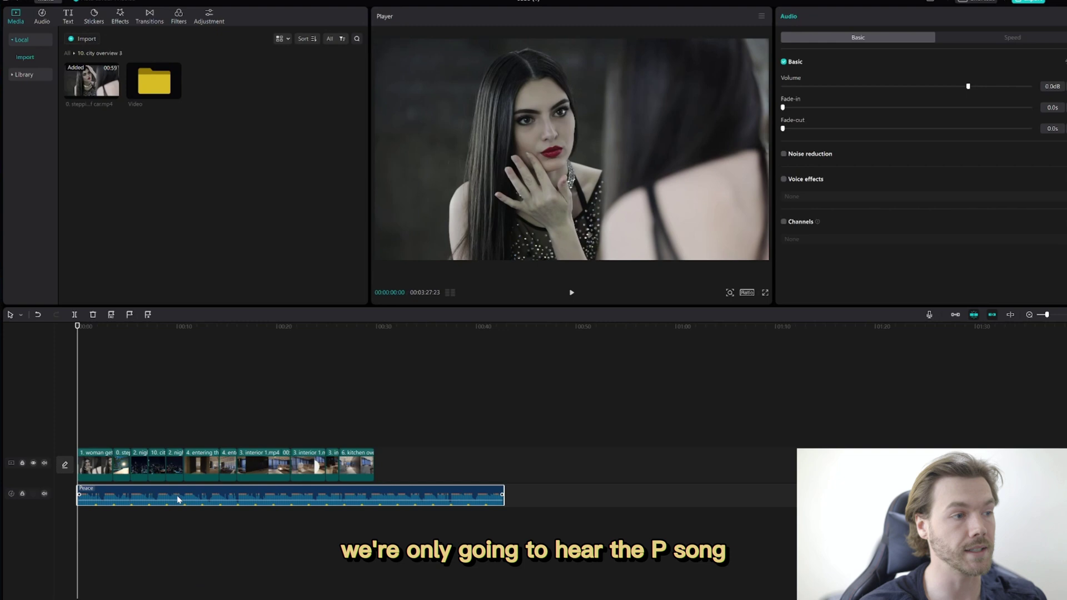
key(space)
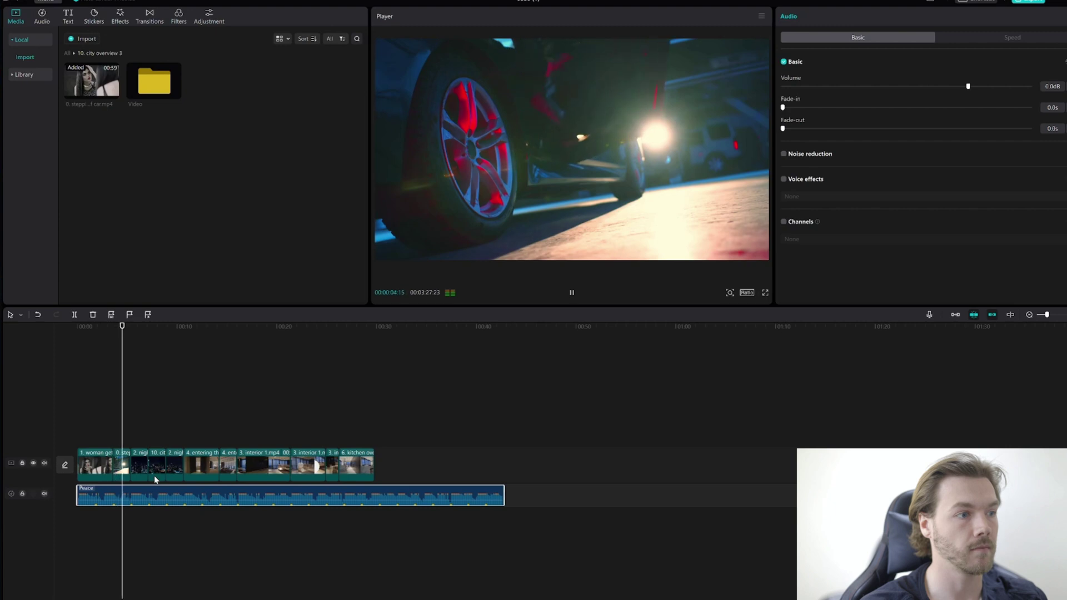
key(space)
Apply the Gleam video effect to the opening woman-getting-ready clip and preview it.
drag(109, 327, 103, 327)
click(111, 453)
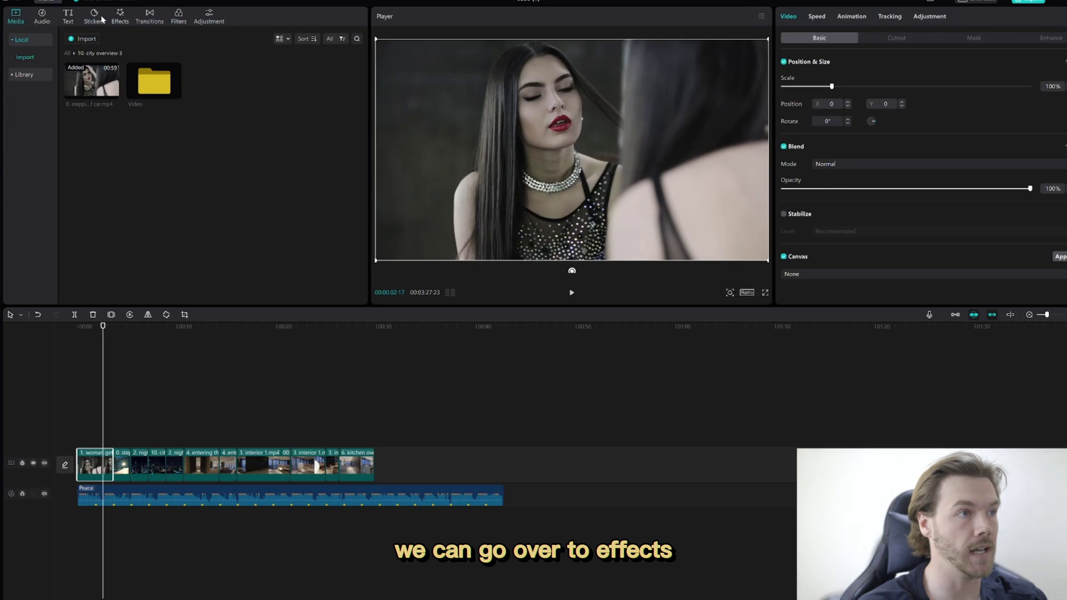
click(120, 16)
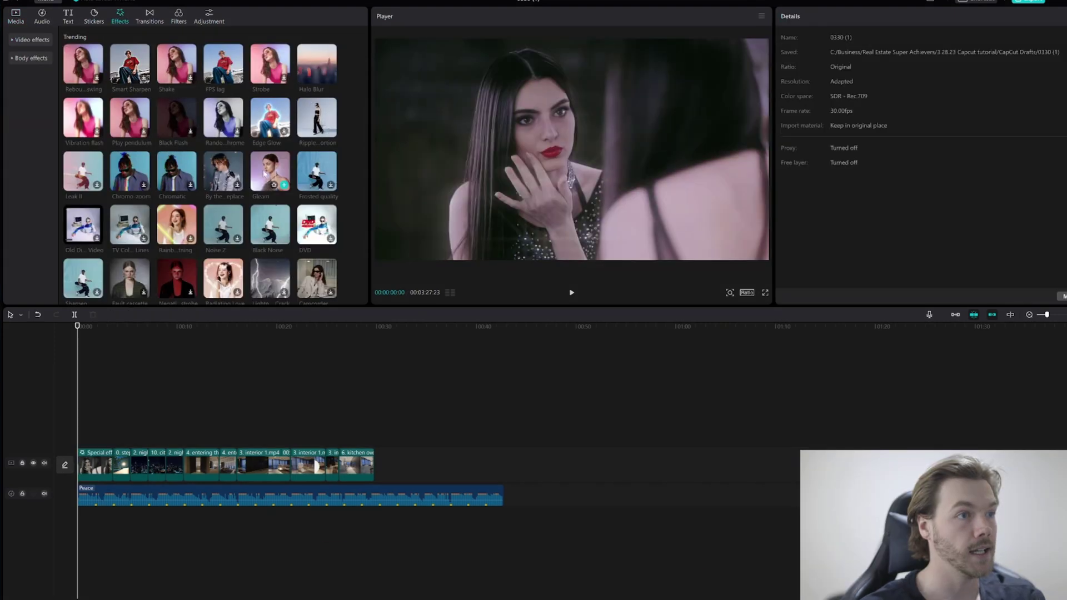
drag(269, 173, 87, 466)
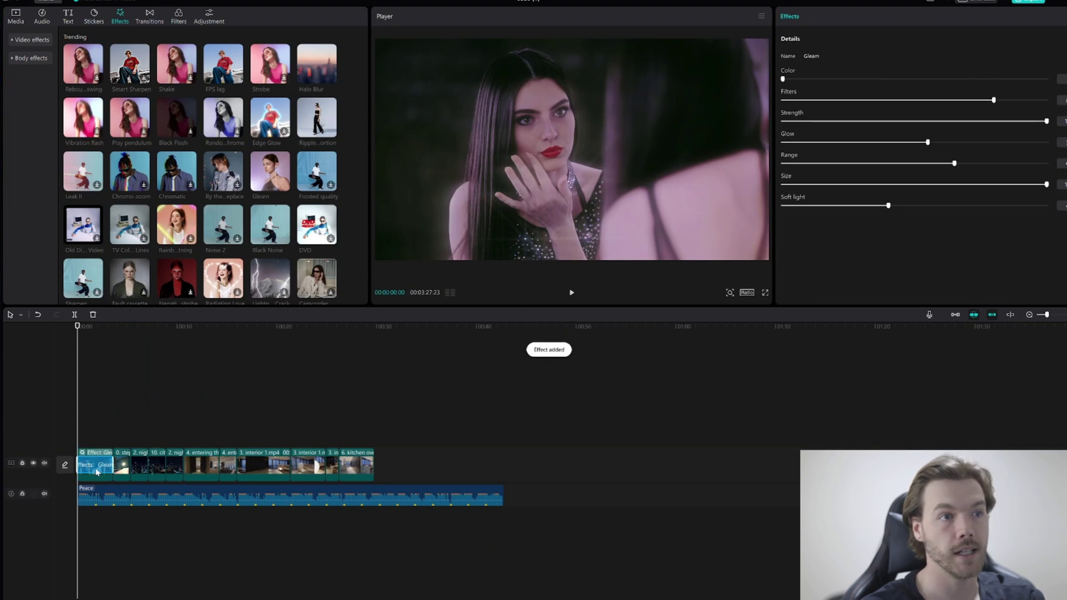
key(space)
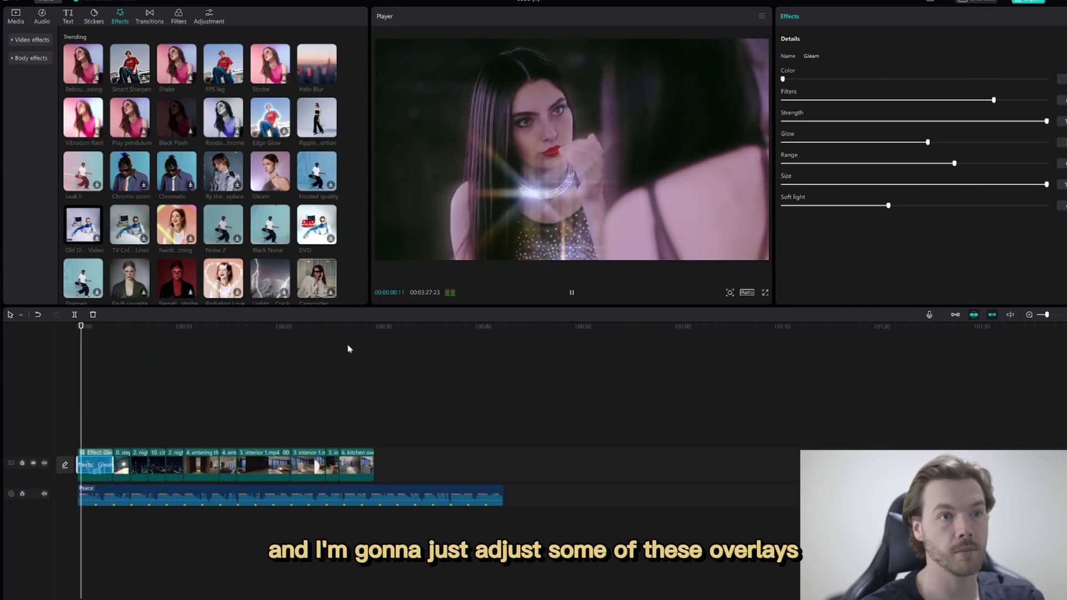
key(space)
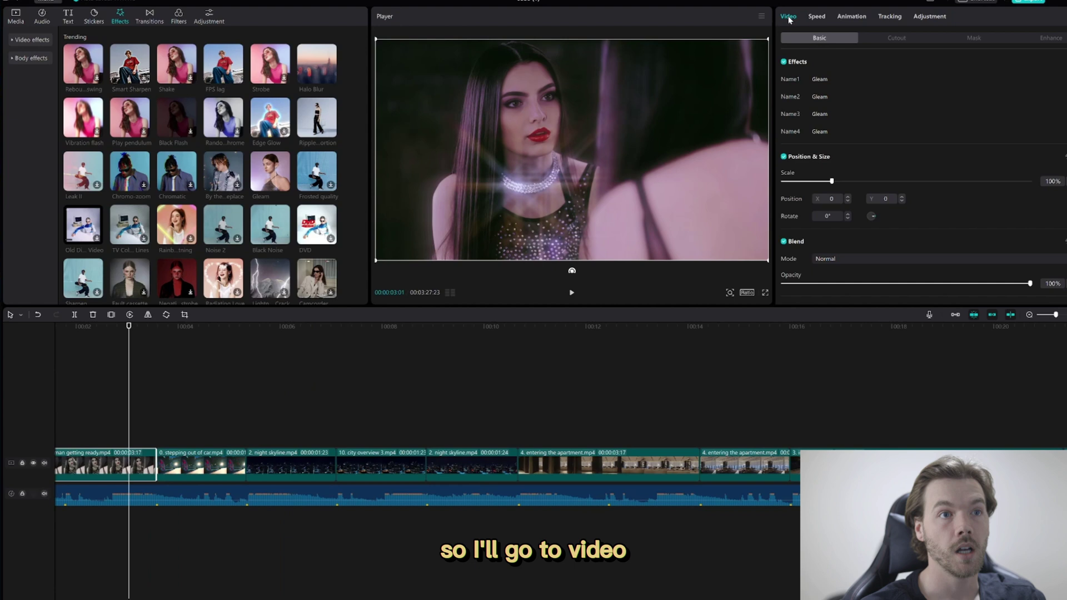
Give the woman clip a Fade Out exit animation.
click(838, 18)
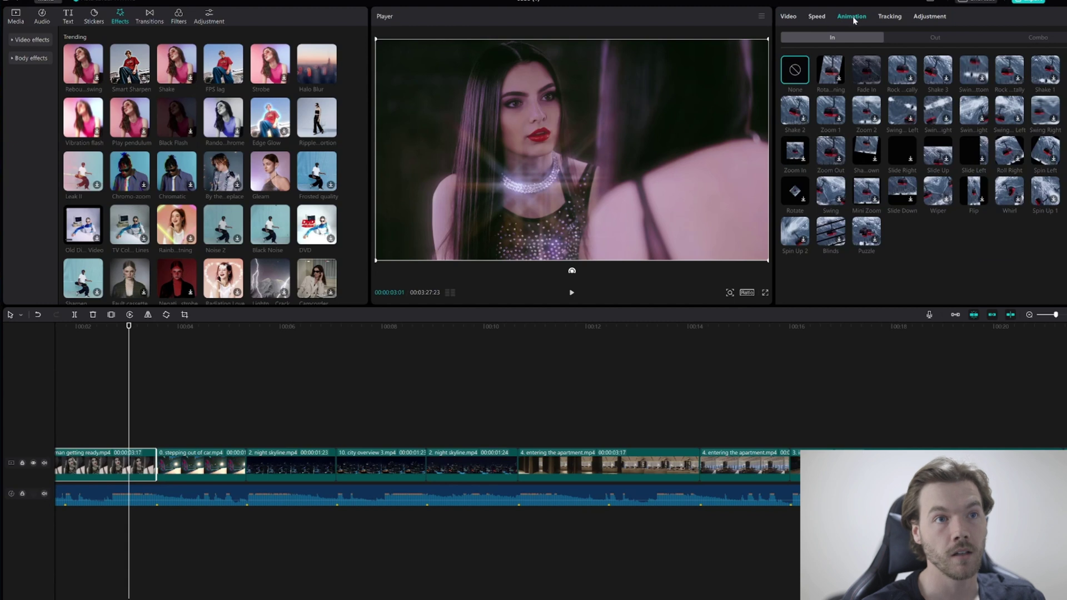
click(919, 38)
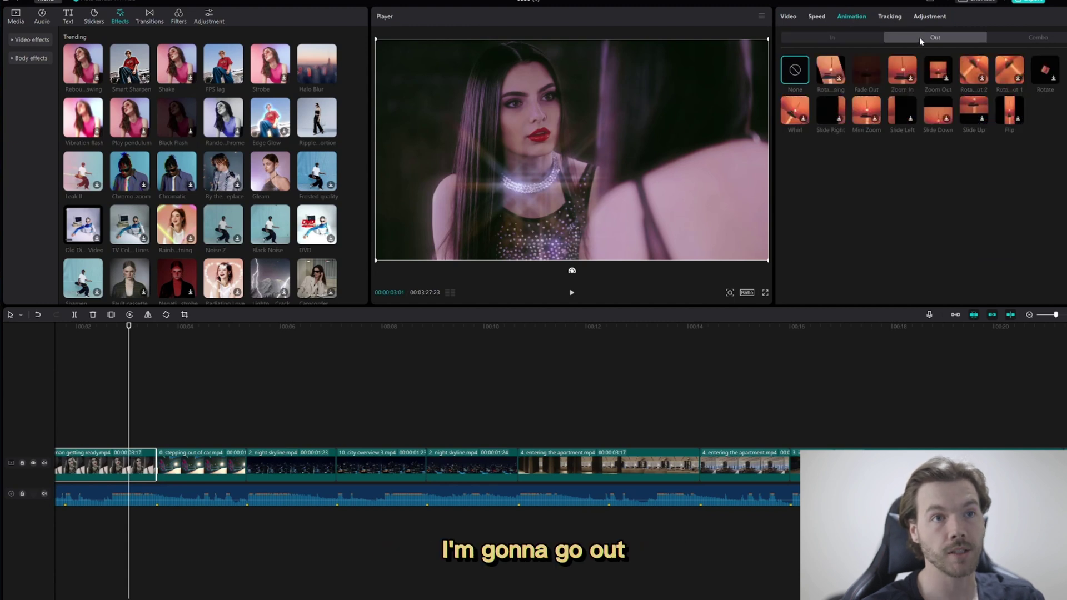
click(869, 69)
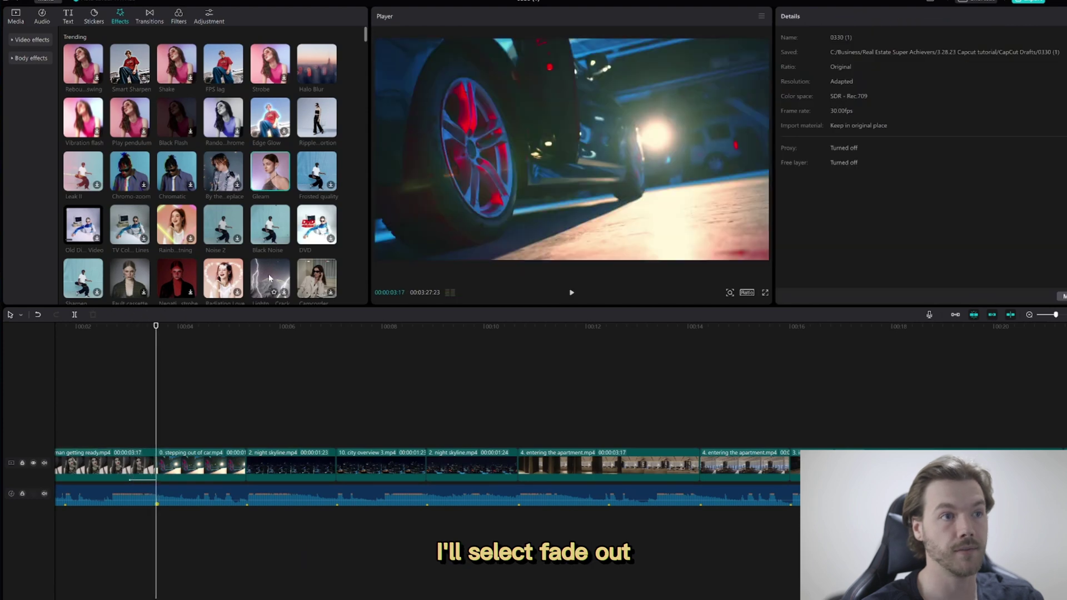
click(142, 333)
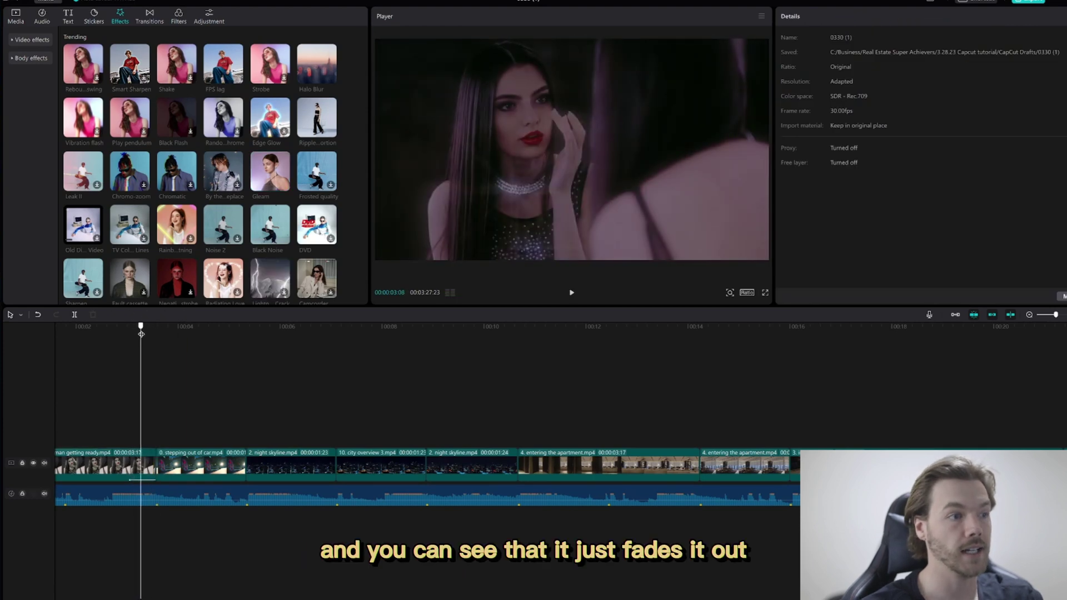
Give the stepping-out-of-car clip a Fade In entrance animation and preview the dip to black.
click(184, 462)
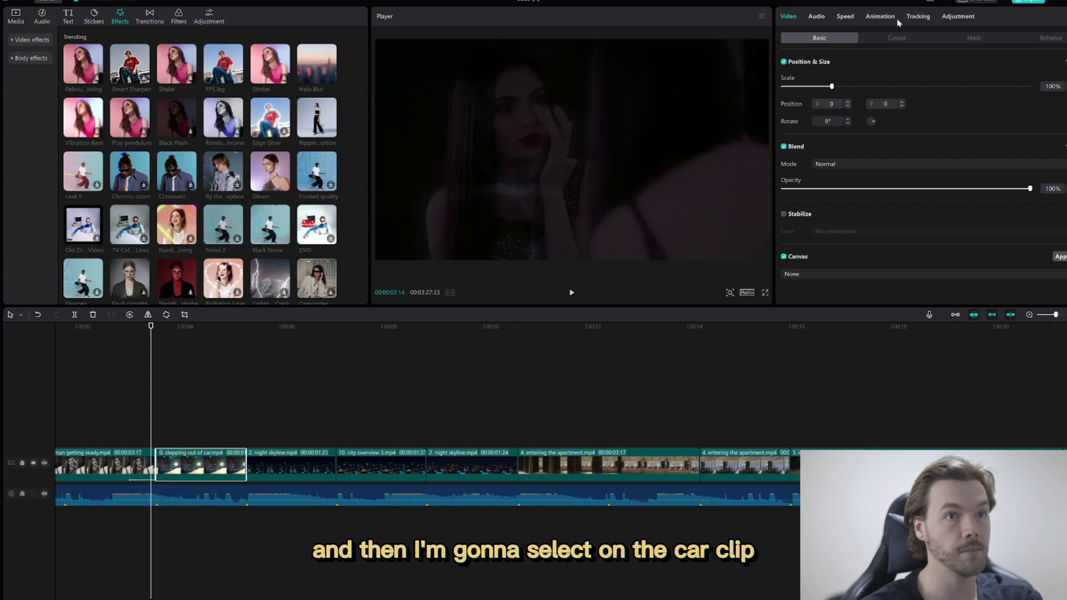
click(889, 18)
click(847, 40)
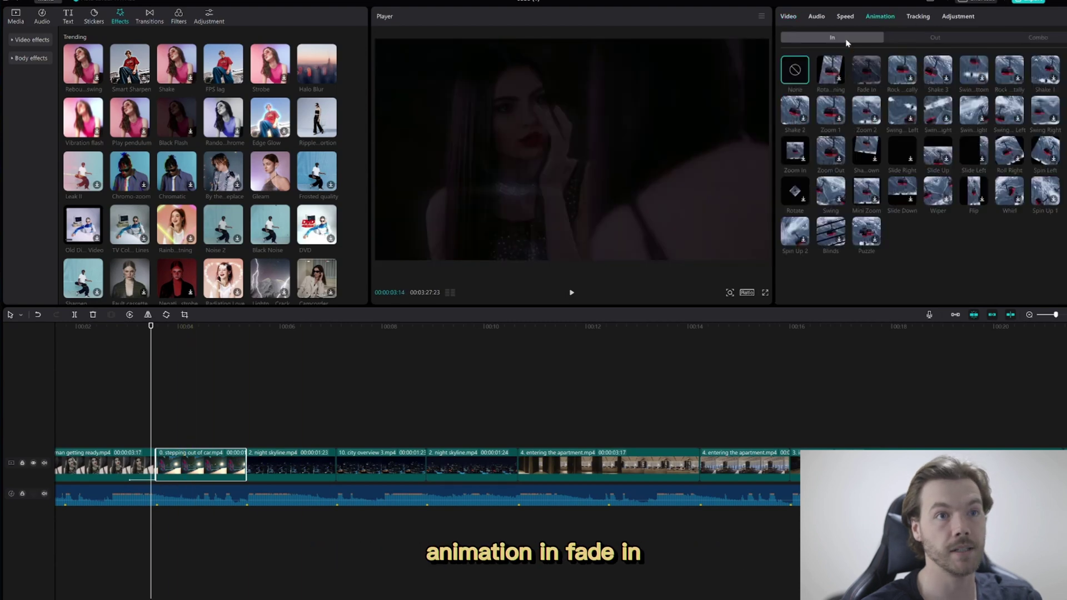
click(868, 71)
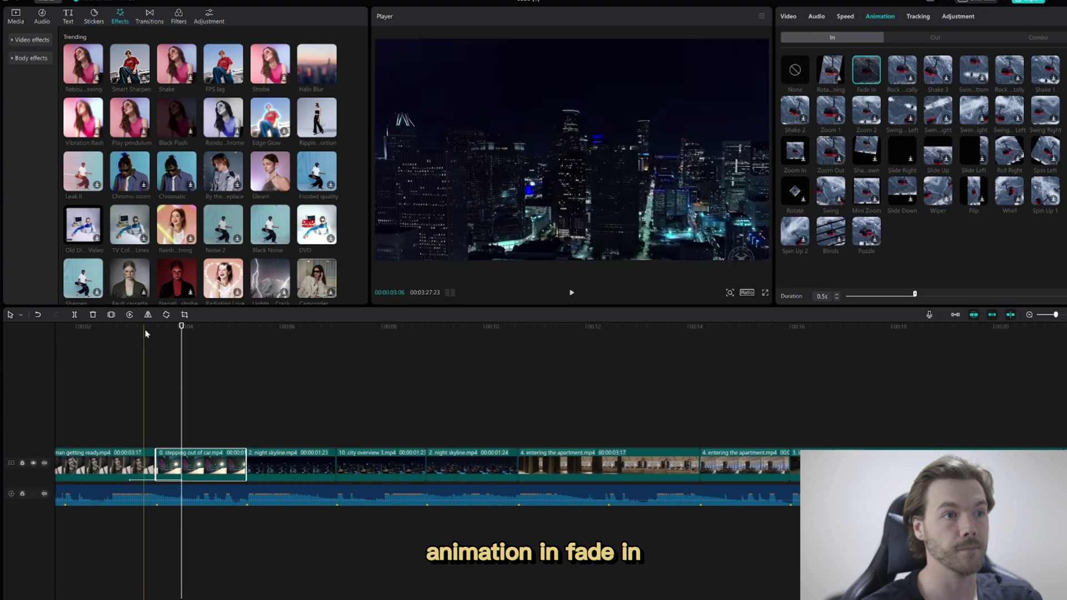
click(161, 332)
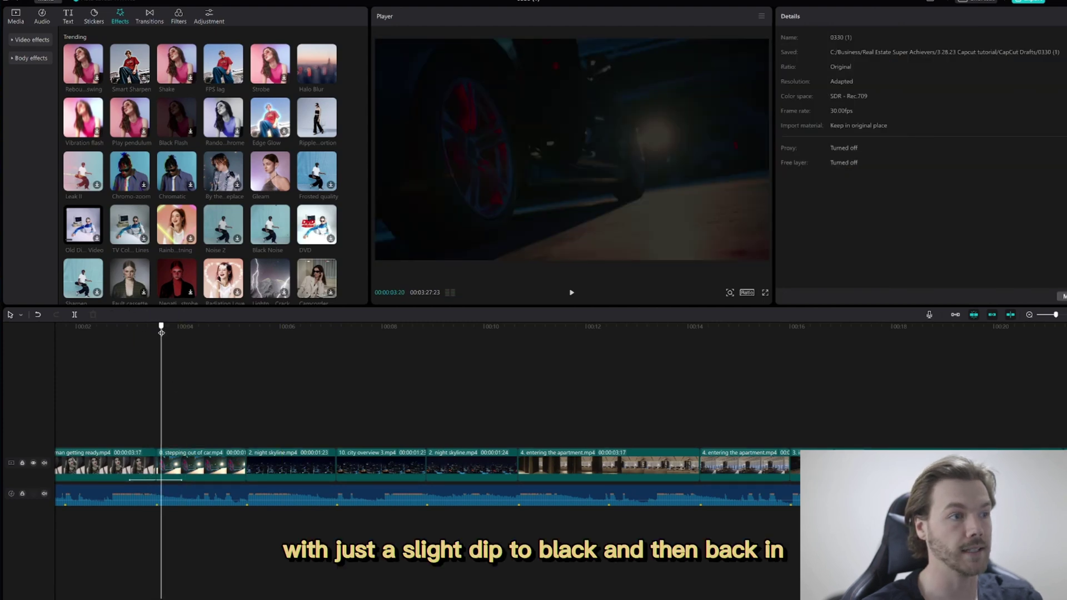
key(space)
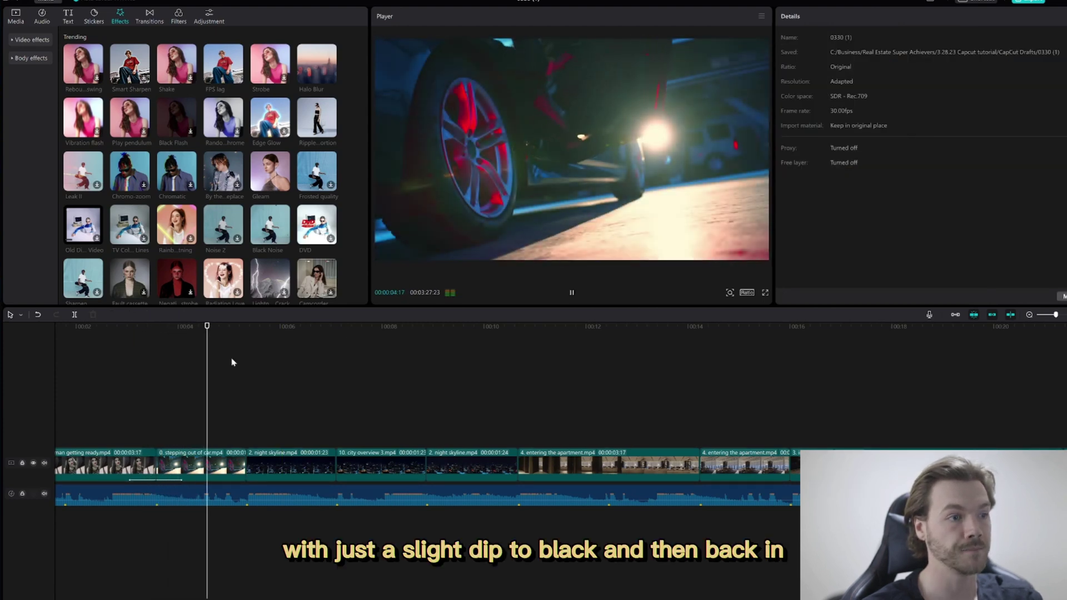
click(249, 328)
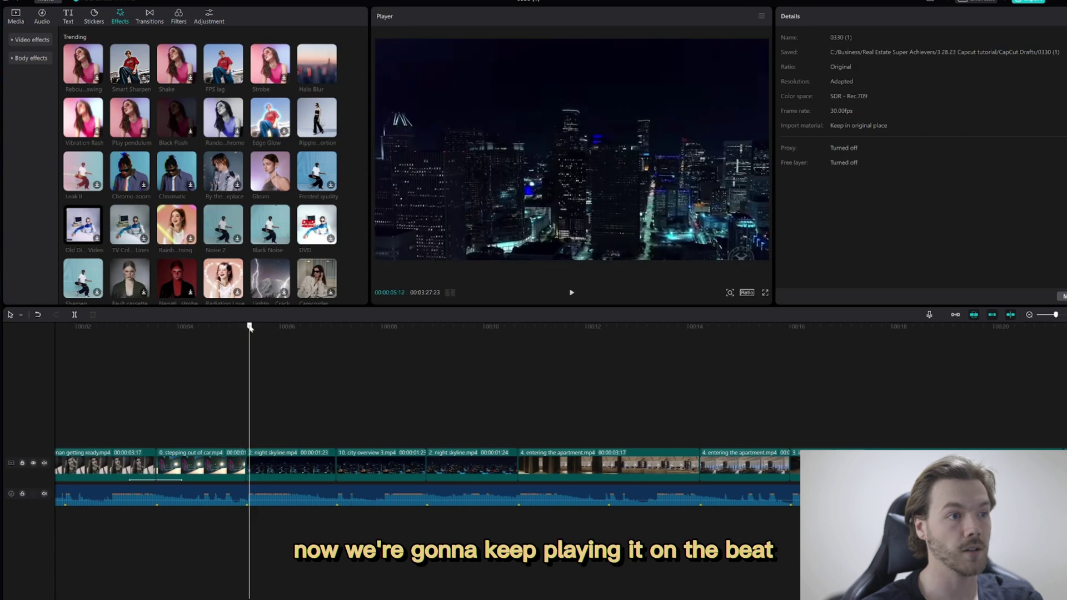
mouse_move(250, 328)
mouse_down()
mouse_move(227, 333)
mouse_move(287, 341)
mouse_move(257, 345)
mouse_up()
Place the Pull Out transition between the car clip and the night skyline clip.
click(150, 16)
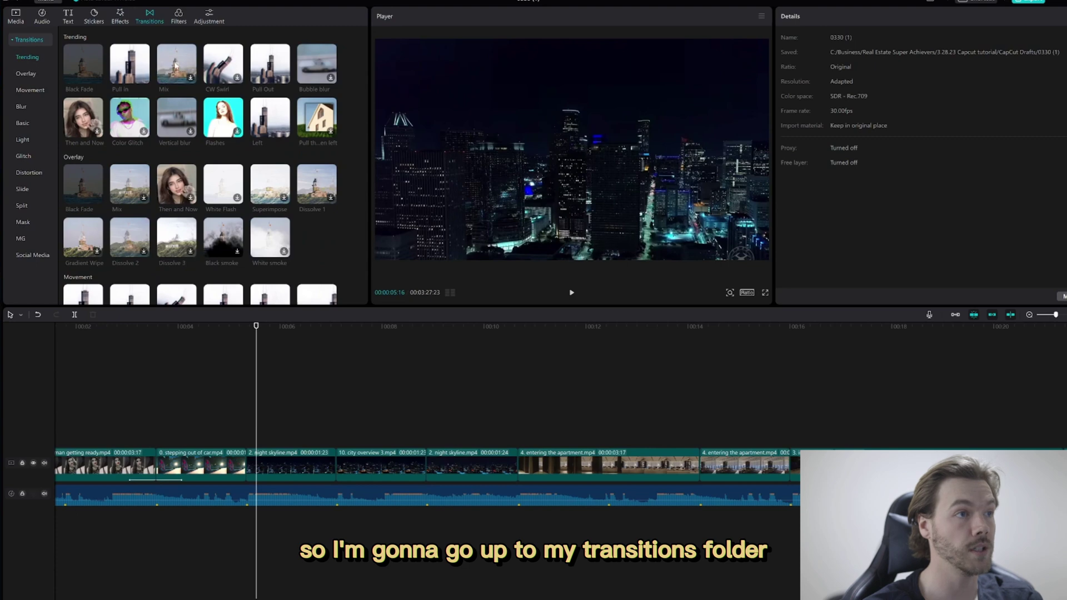
click(129, 63)
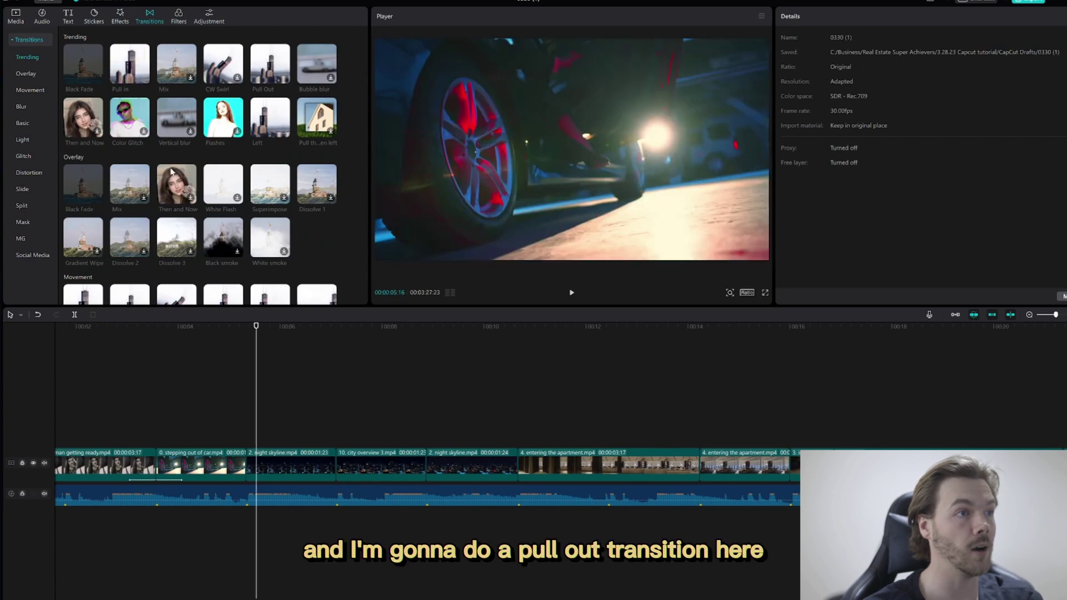
scroll(178, 166, down, 3)
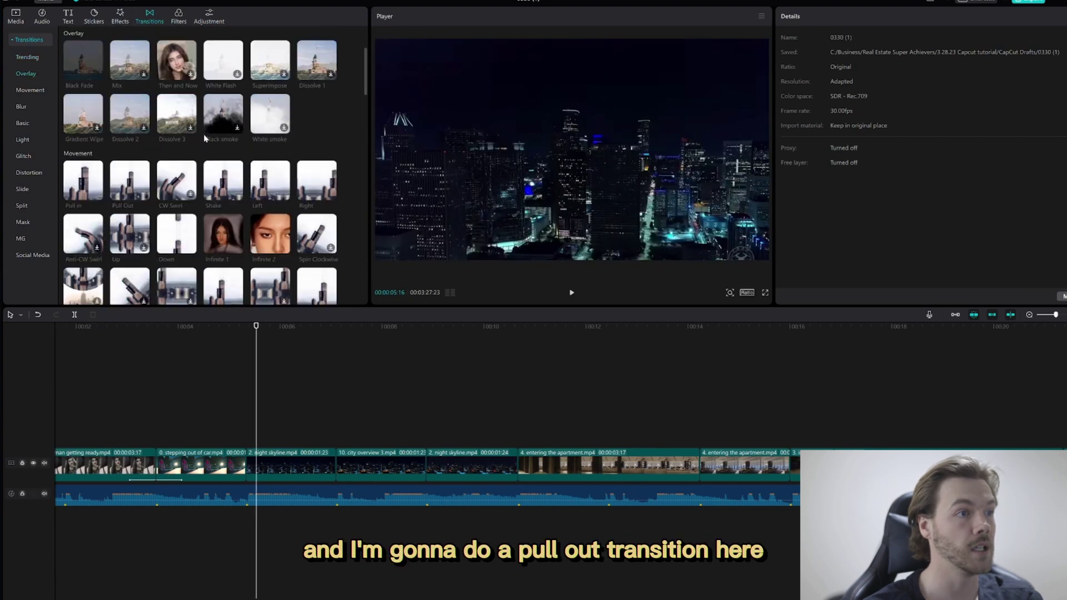
click(129, 181)
drag(130, 181, 239, 471)
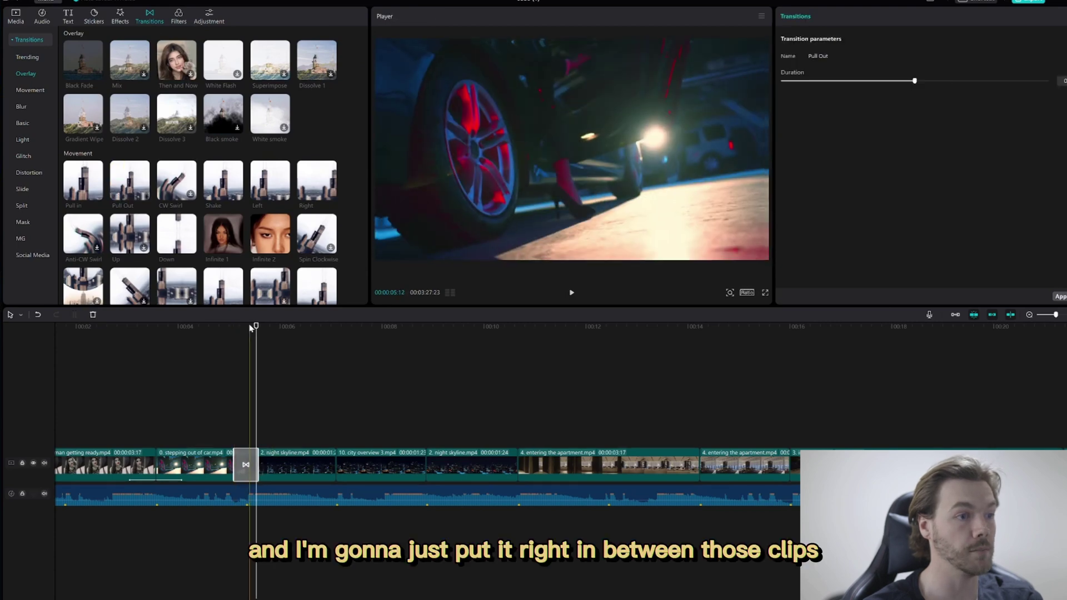
Play back the Pull Out transition from just before the cut into the skyline clip.
drag(256, 328, 233, 332)
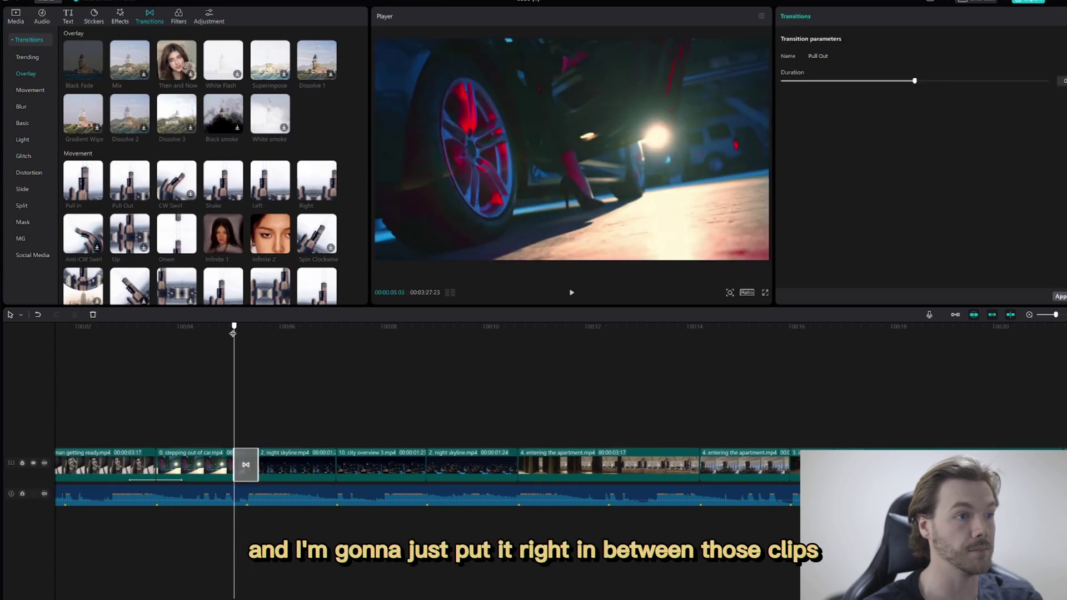
click(258, 357)
key(space)
click(201, 329)
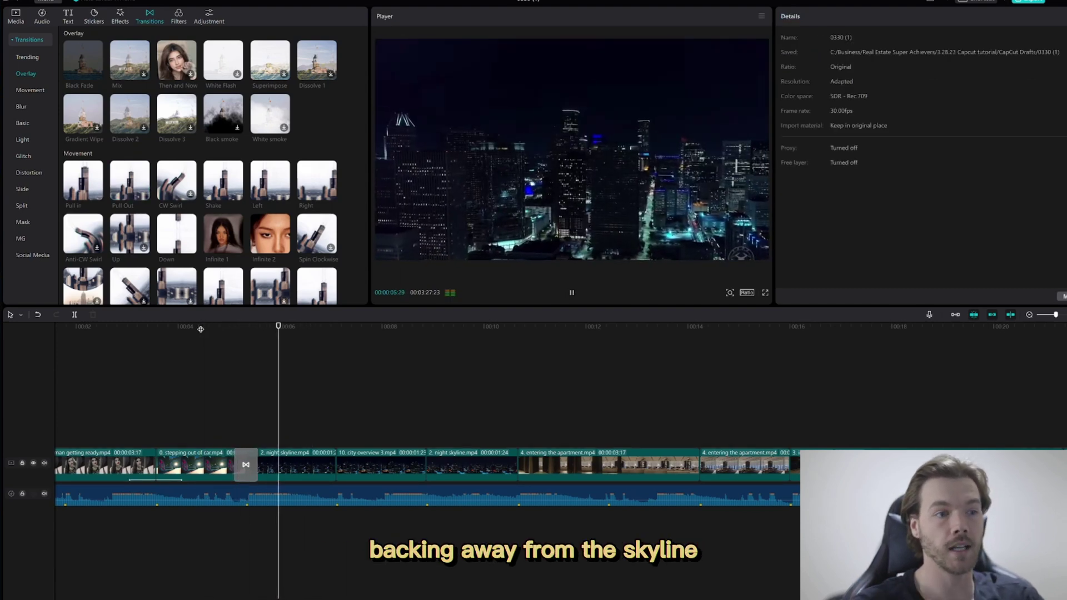
key(space)
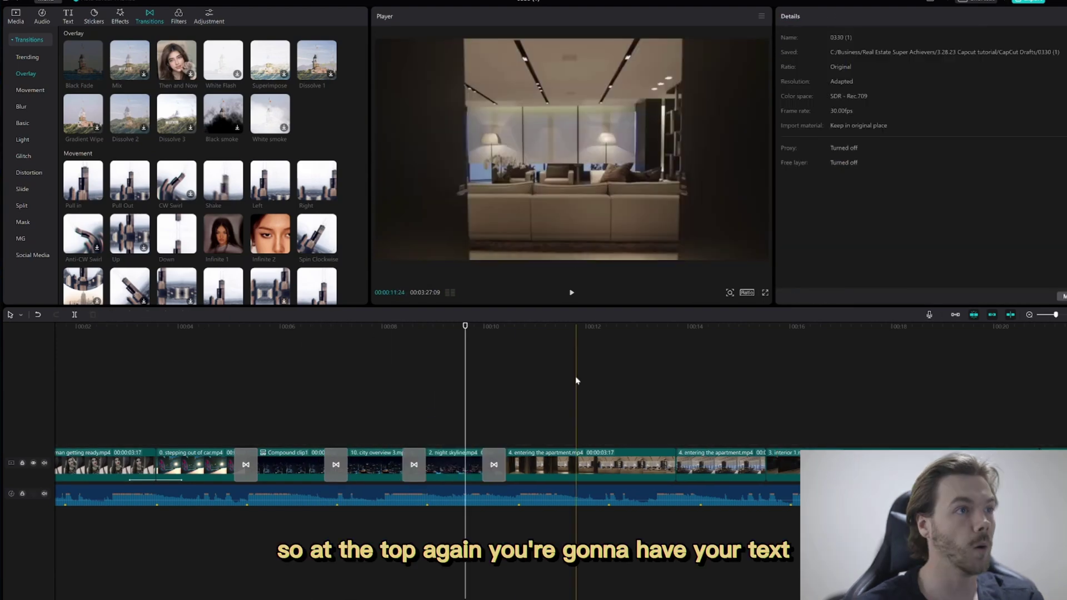
click(472, 327)
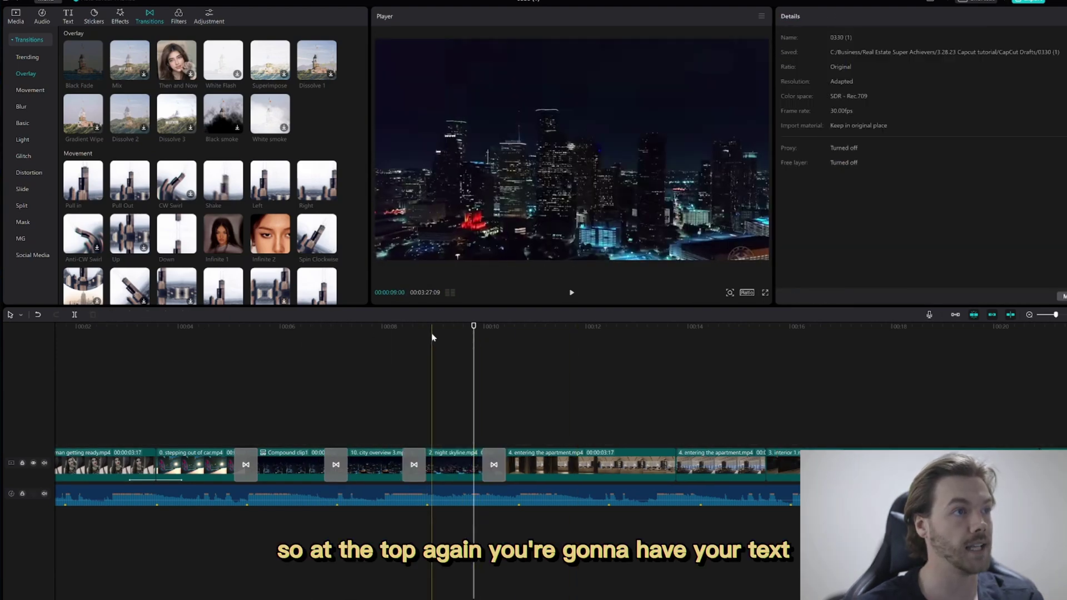
Preview the plain Default text style, then browse the ready-made text template grid.
click(66, 19)
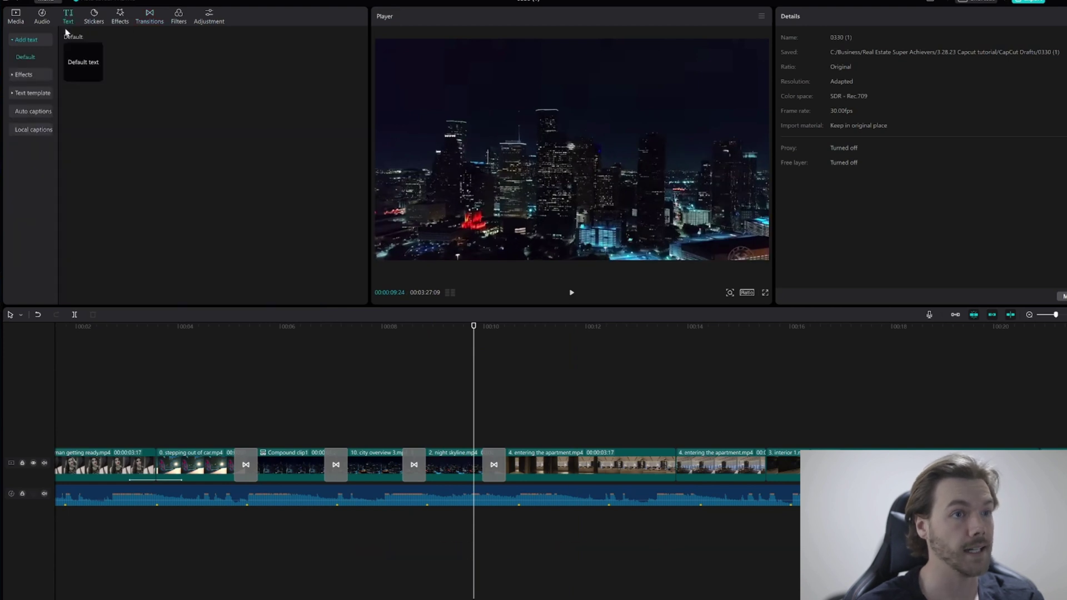
click(81, 65)
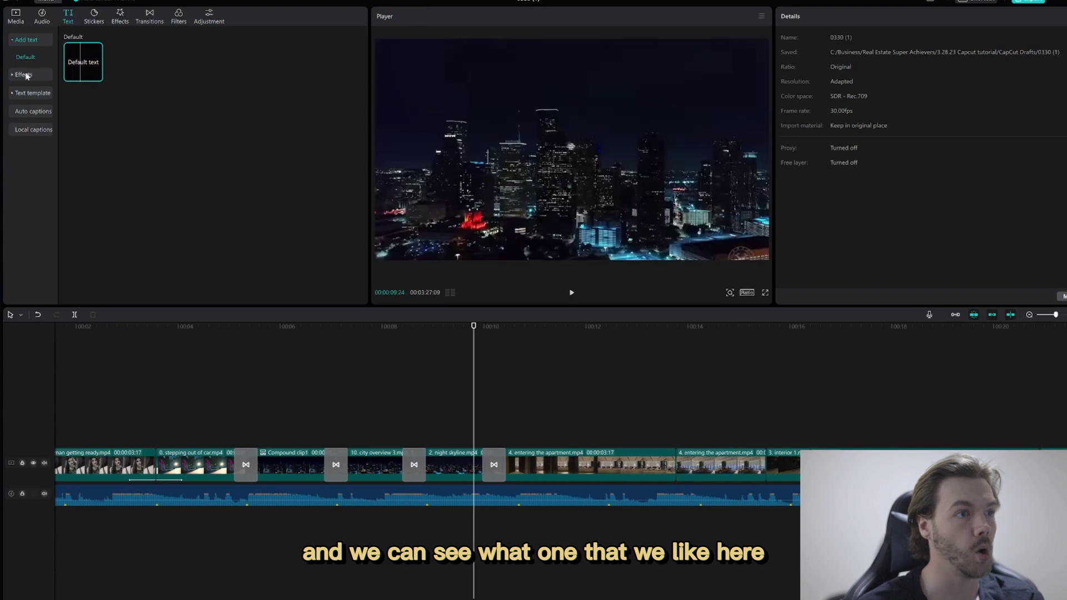
click(32, 93)
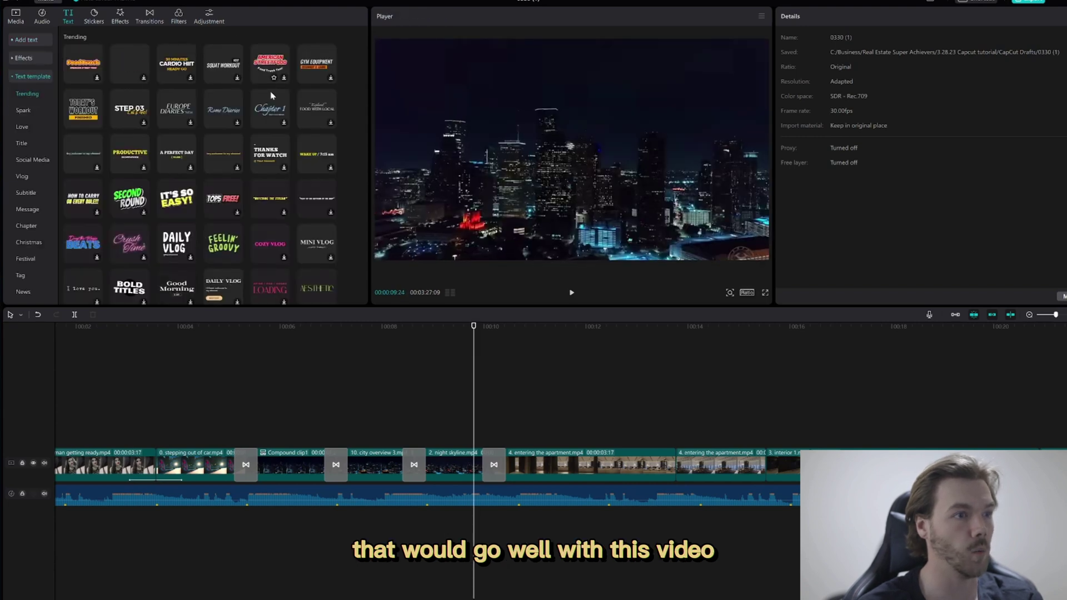
scroll(291, 257, down, 5)
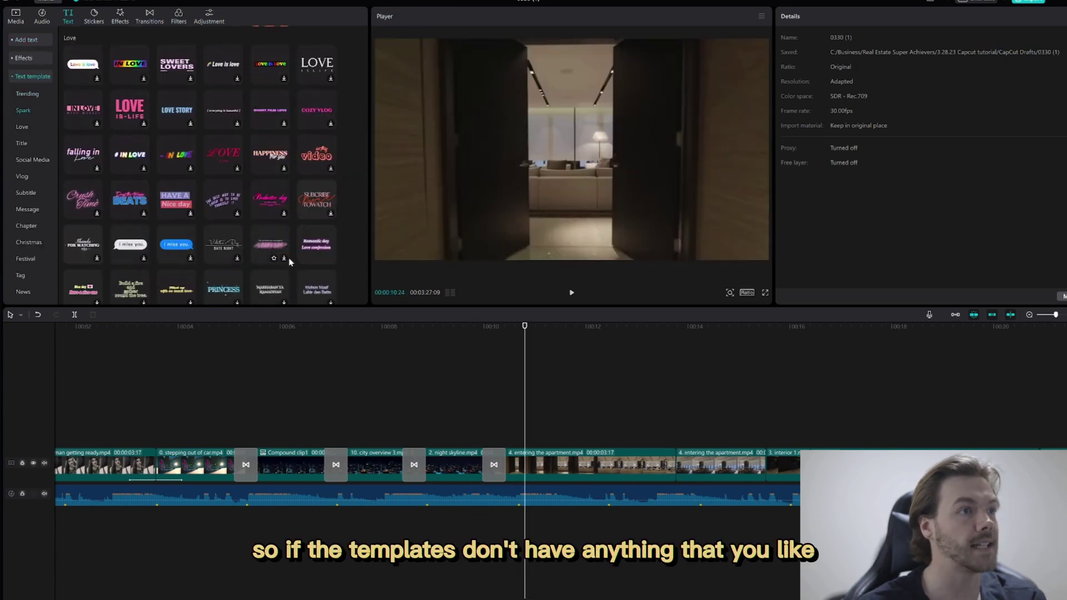
scroll(293, 260, up, 5)
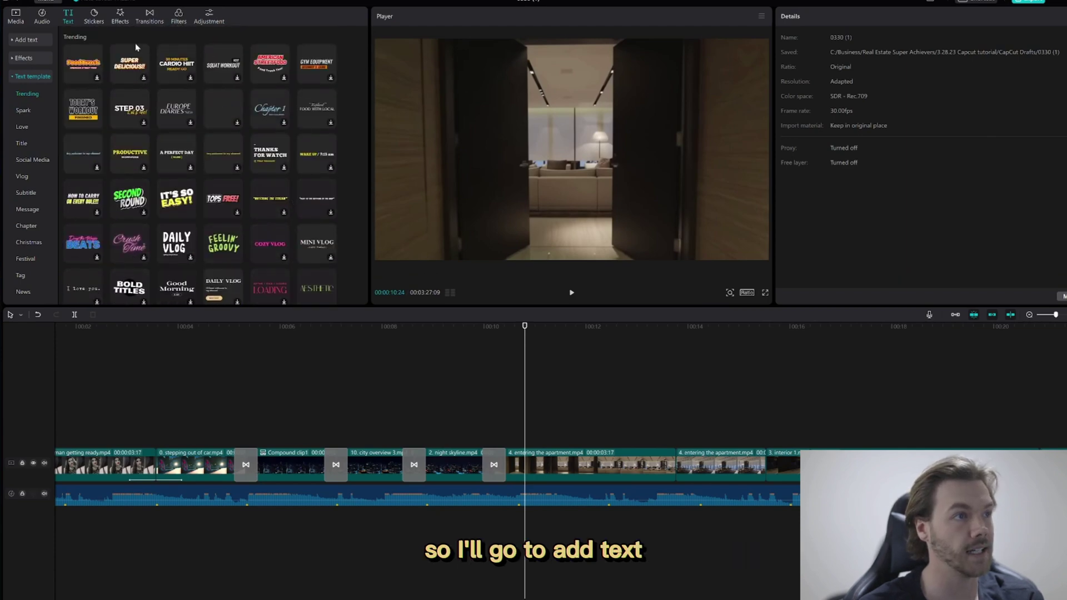
Add a Default text clip starting at the apartment shot and select its placeholder wording.
click(27, 39)
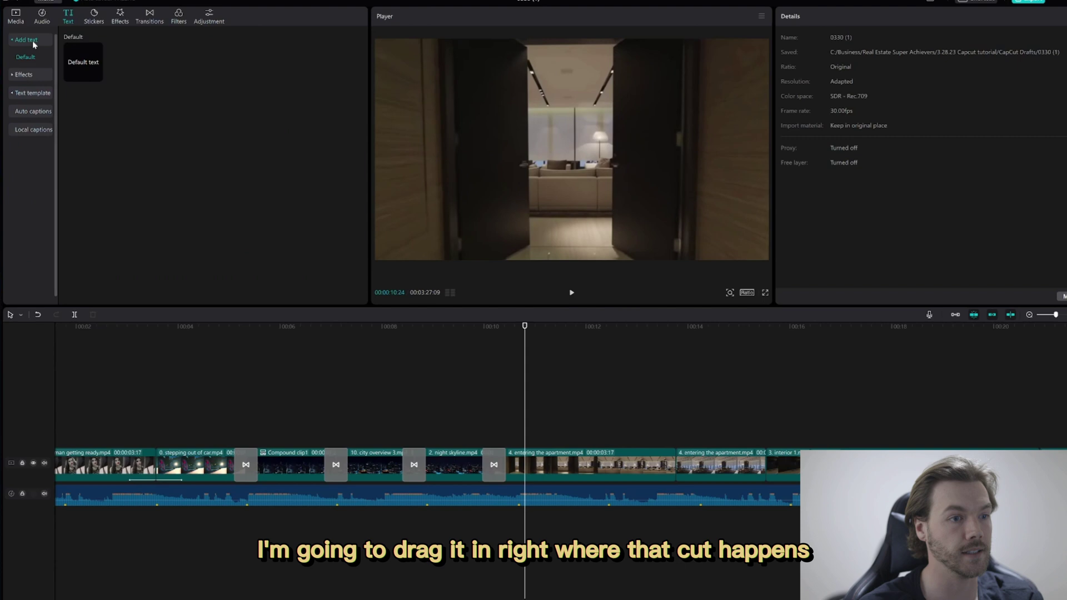
click(85, 65)
drag(85, 65, 484, 440)
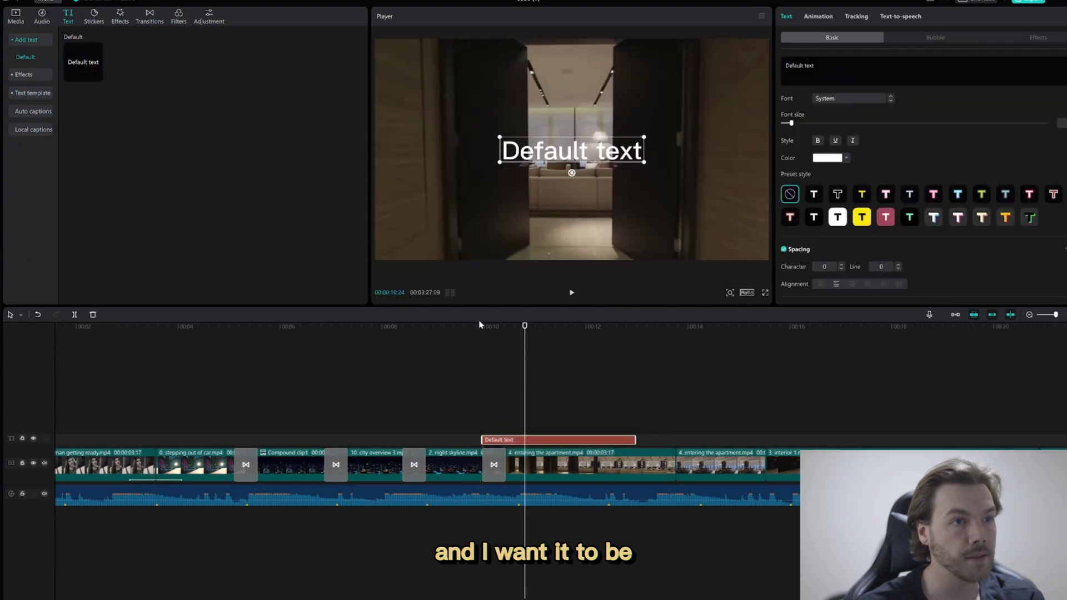
click(485, 327)
drag(486, 327, 493, 327)
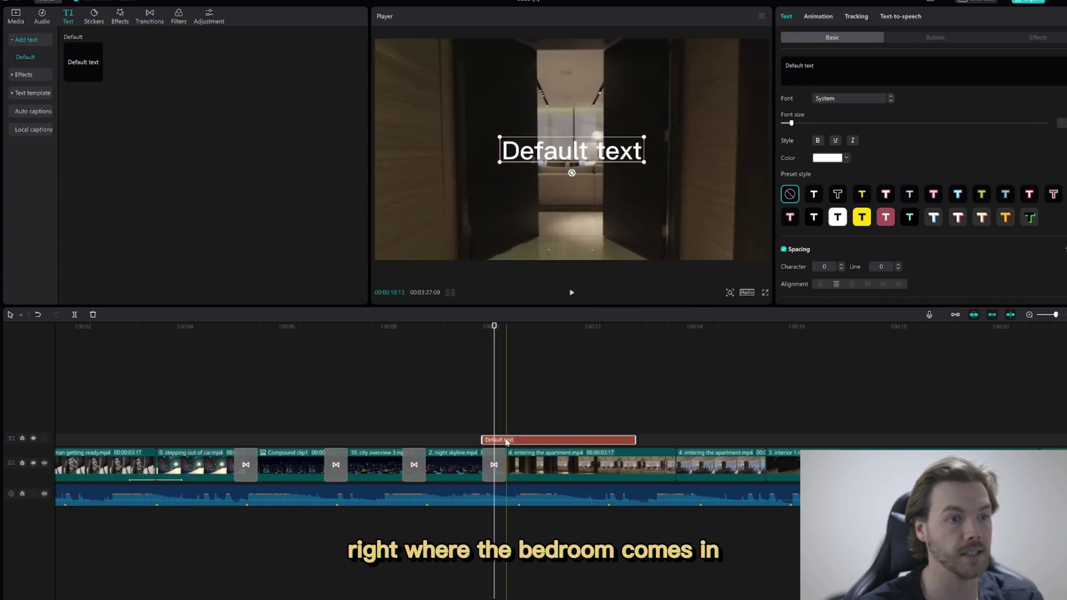
drag(520, 442, 522, 444)
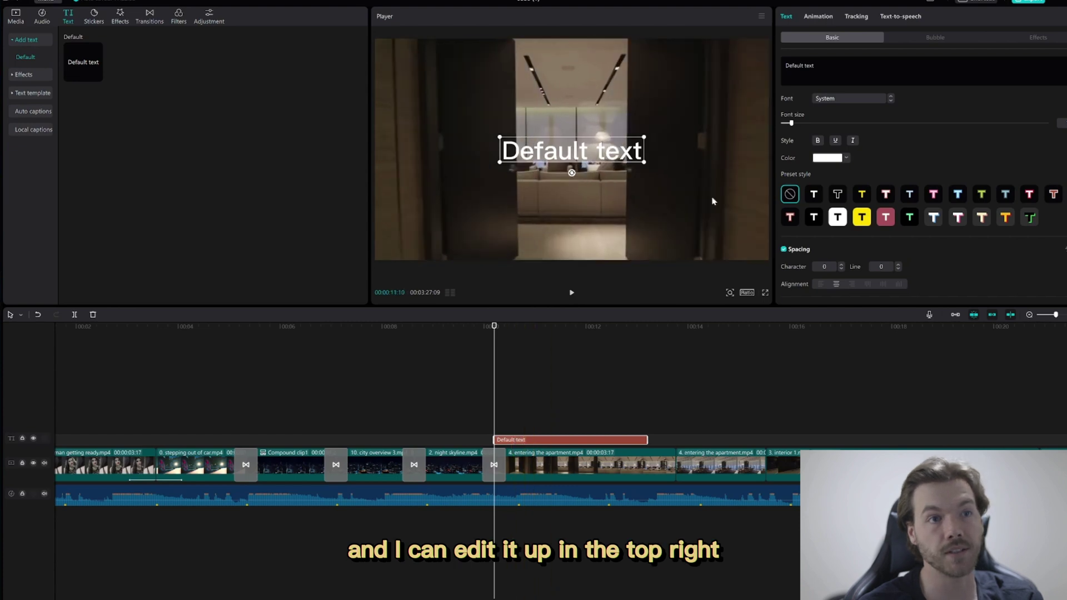
click(832, 66)
key(ctrl+a)
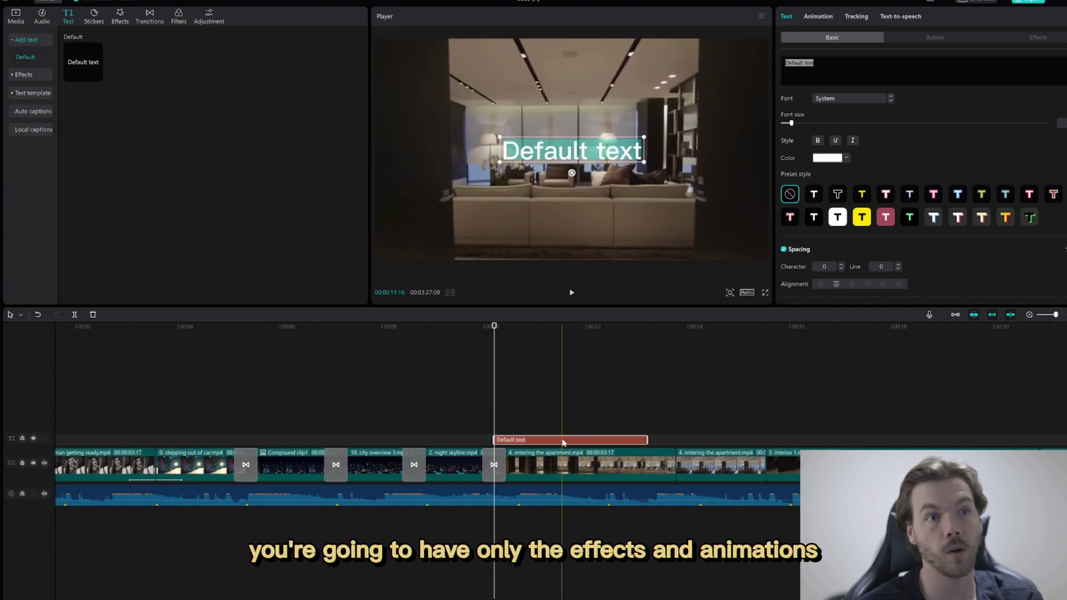
Change the title to 'Luxury Condominiums' and apply a 0.5 s Fade In entrance.
click(568, 463)
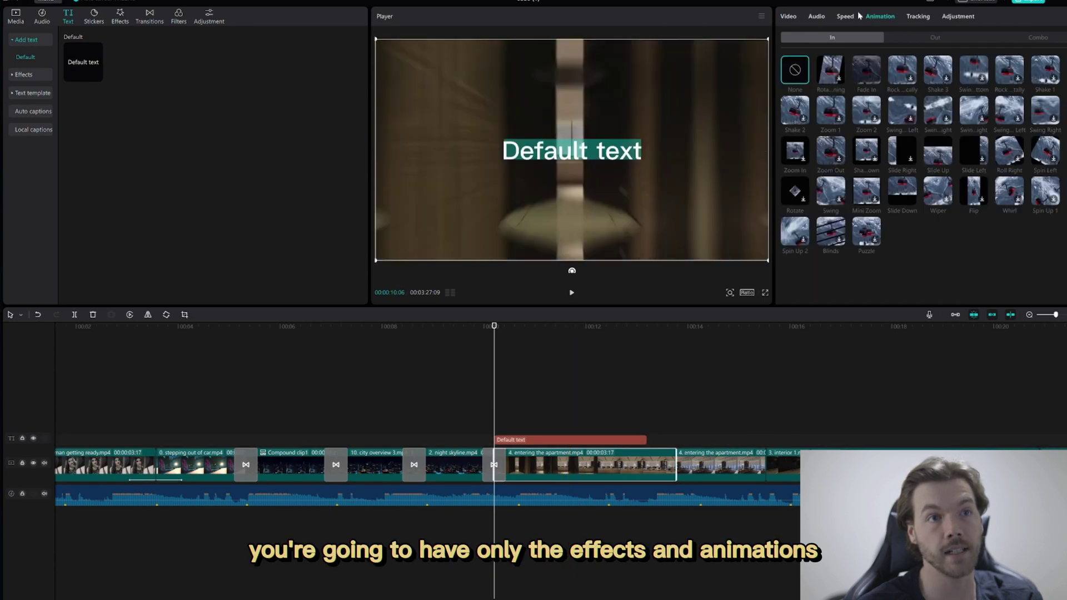
click(850, 16)
click(816, 17)
click(795, 19)
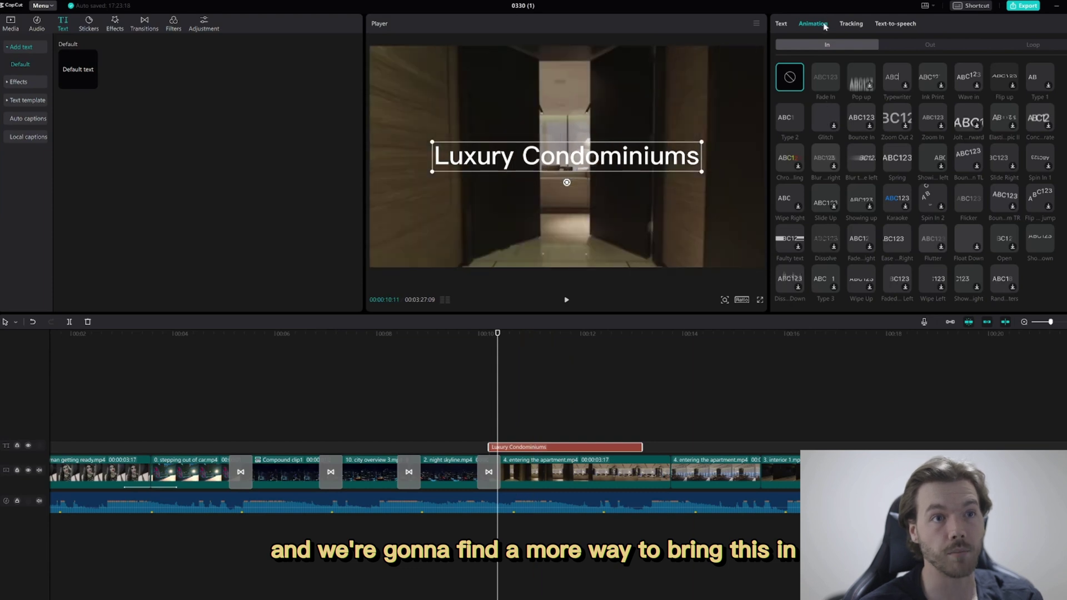
click(824, 78)
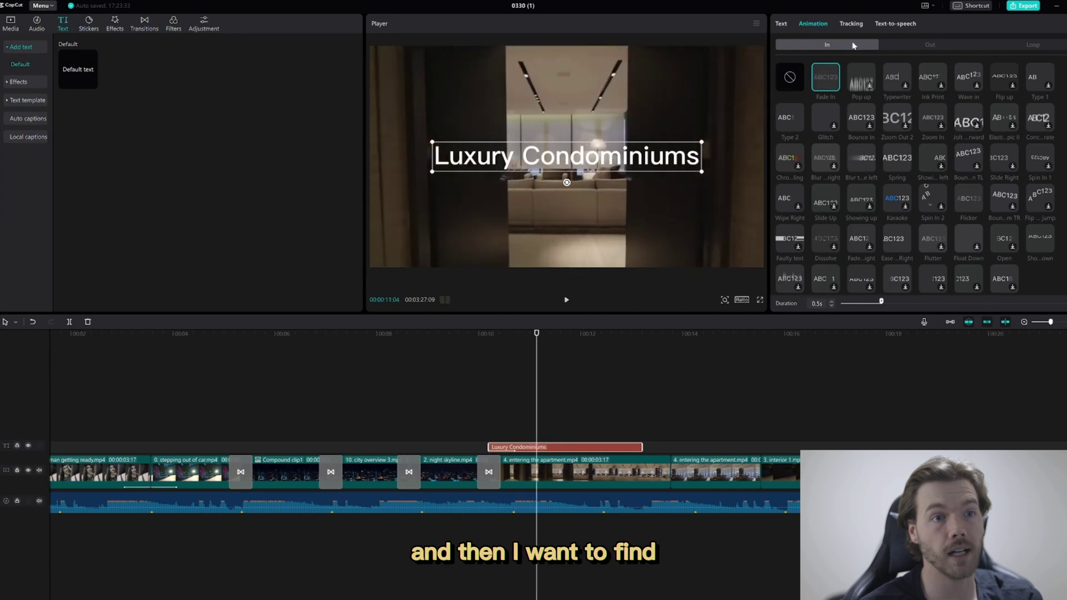
Apply a glow preset from the text Effects to the 'Luxury Condominiums' title.
click(782, 24)
scroll(956, 176, down, 5)
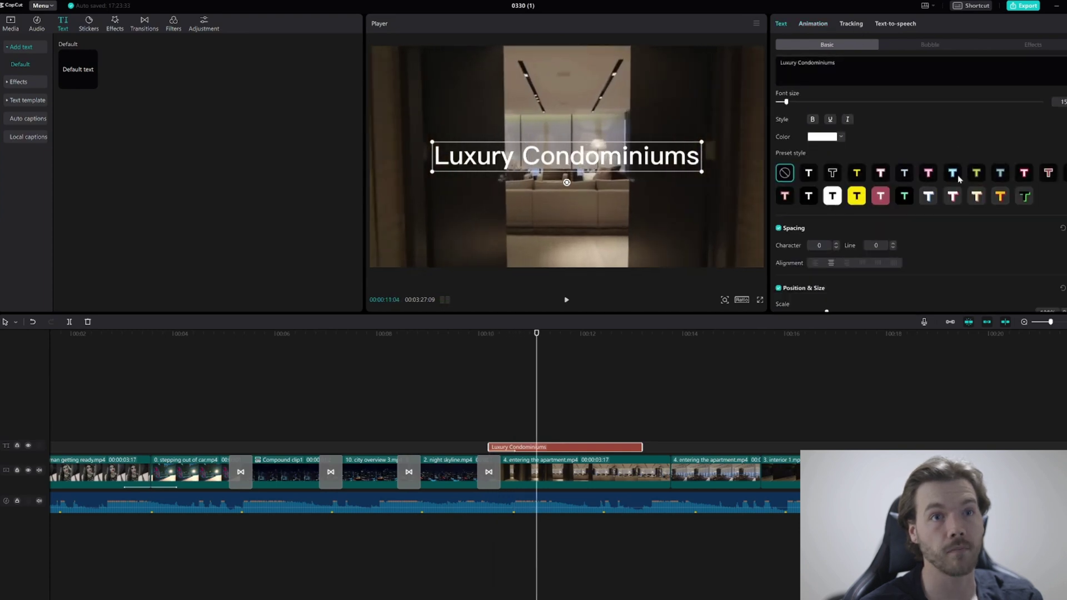
scroll(947, 167, up, 5)
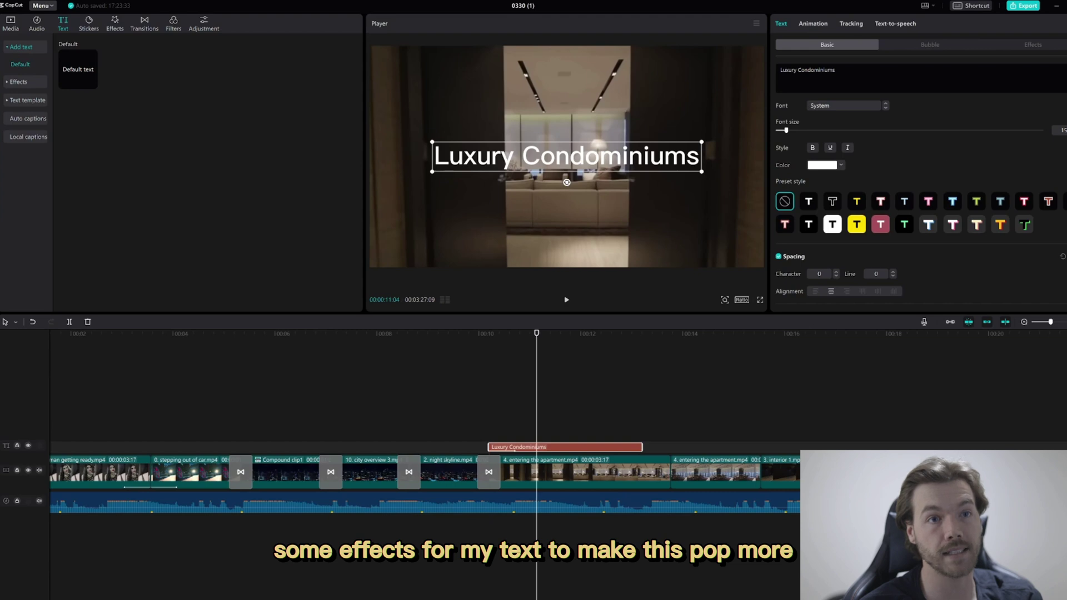
click(1018, 47)
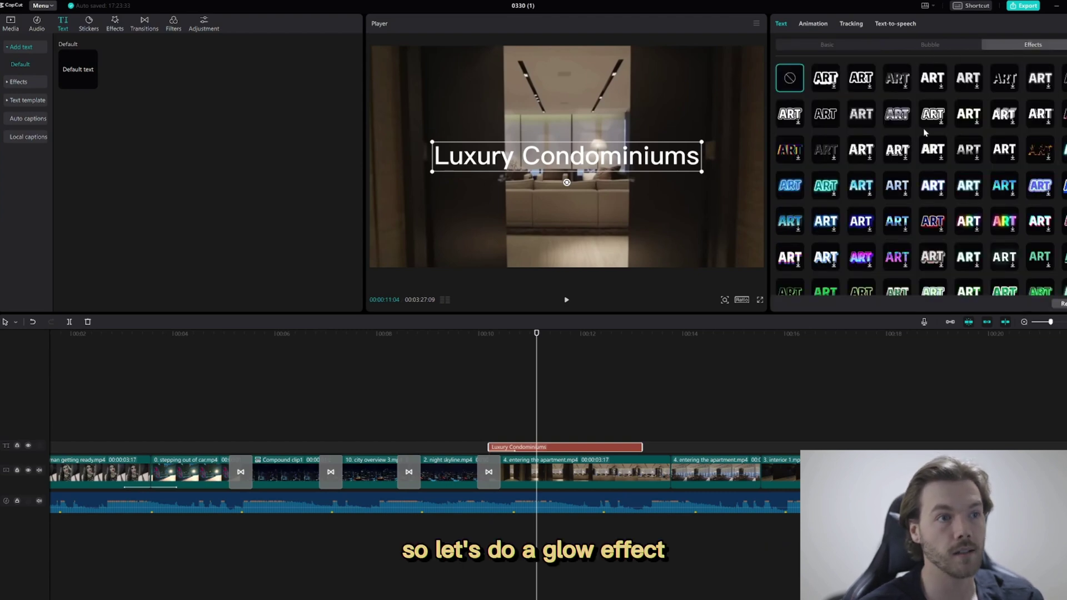
scroll(917, 183, down, 5)
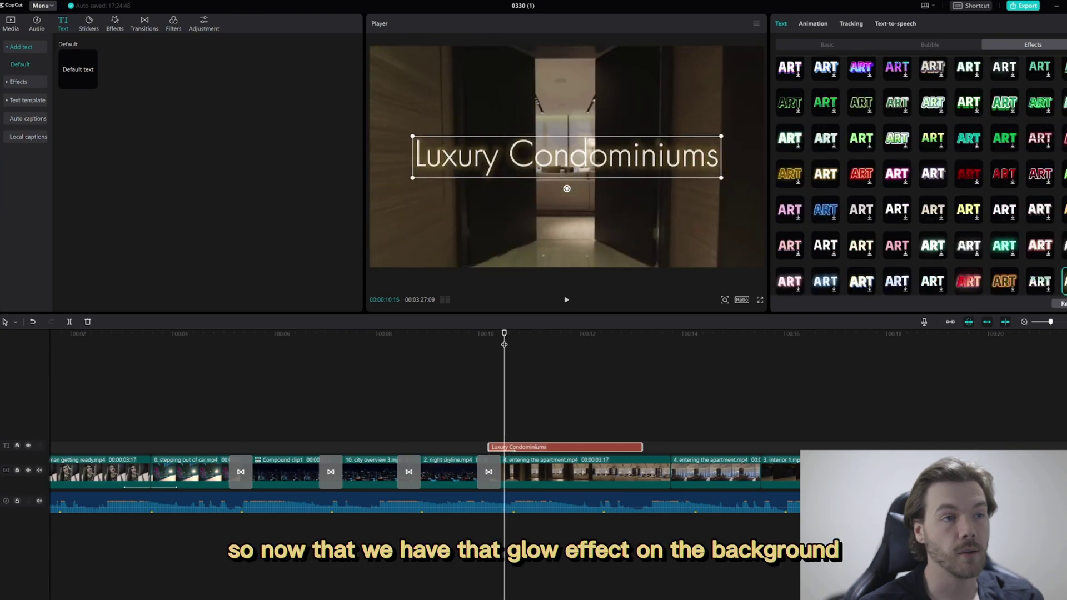
drag(502, 348, 466, 345)
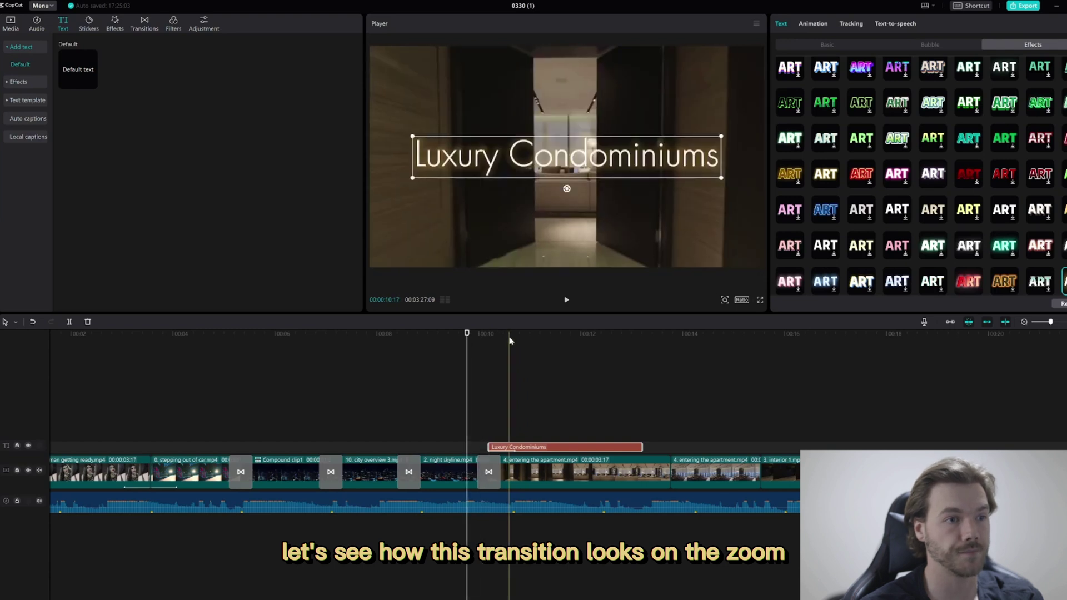
Play the title's fade-in over the apartment shot, then advance into the living room shot.
click(451, 333)
key(space)
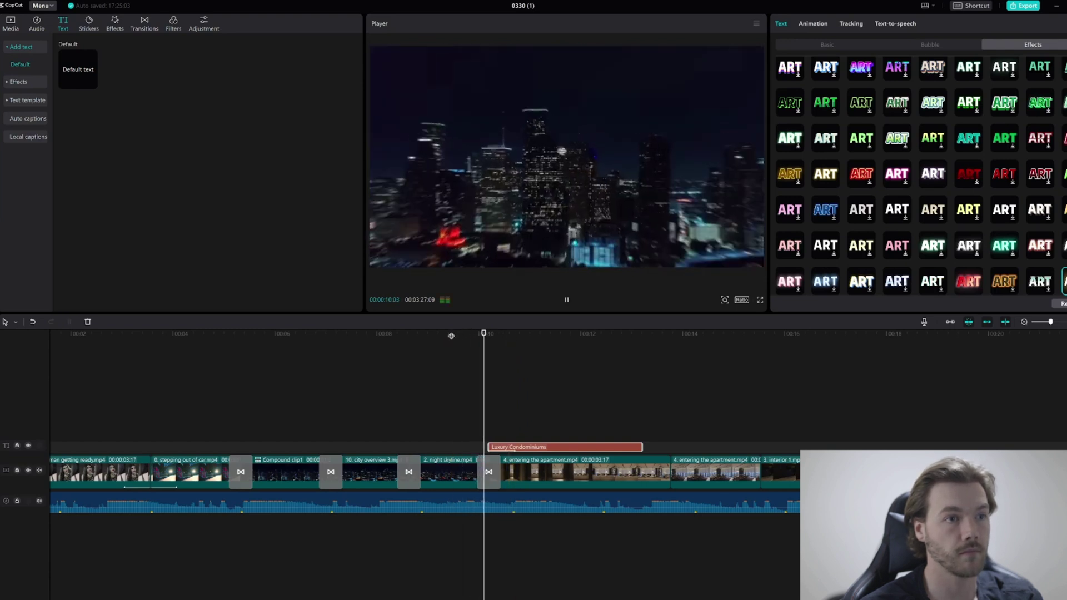
key(space)
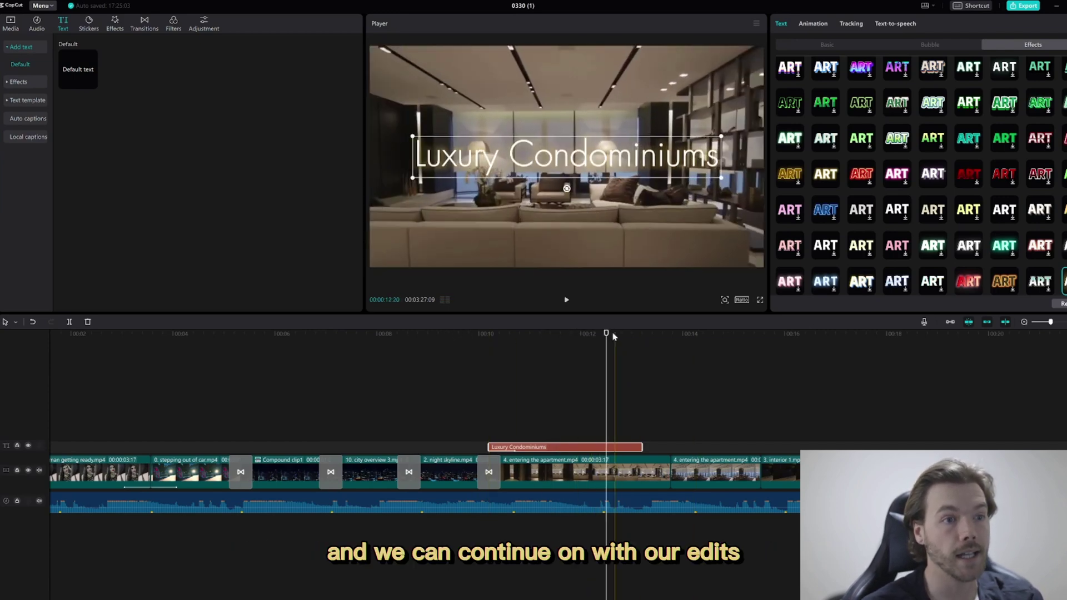
drag(608, 340, 631, 336)
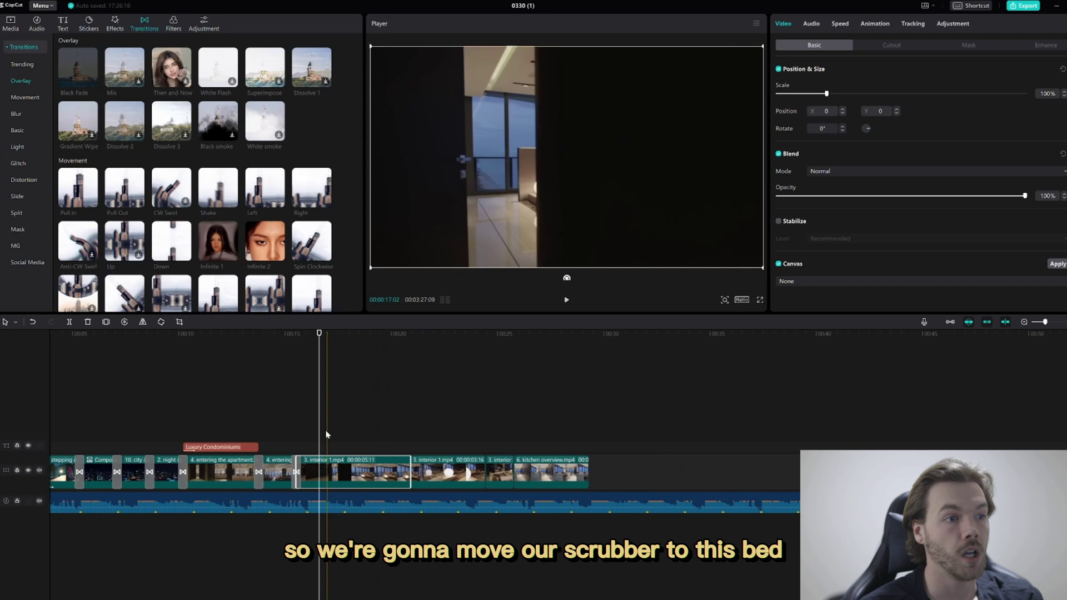
Set bedroom clip brightness 11, contrast 16, highlight 15, shadow -12, illumination 18, sharpen 10.
drag(320, 348, 386, 358)
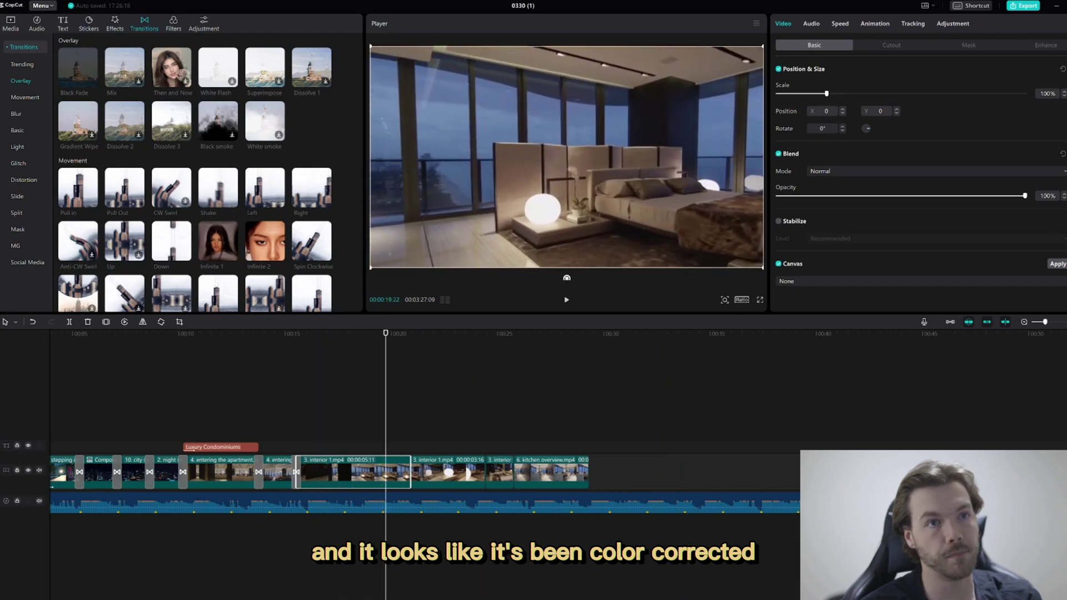
click(951, 25)
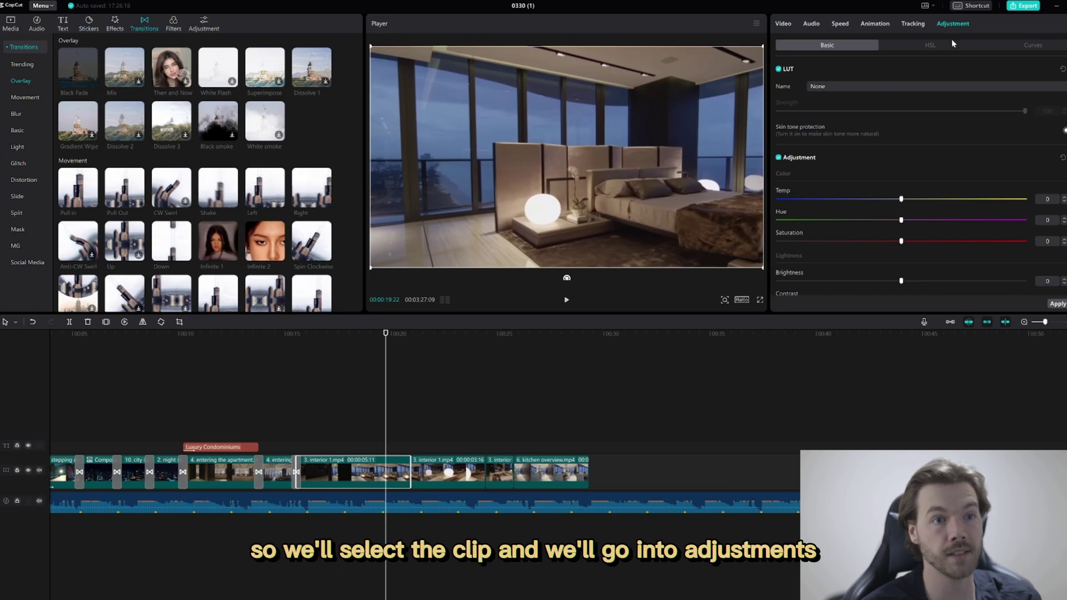
scroll(909, 145, down, 5)
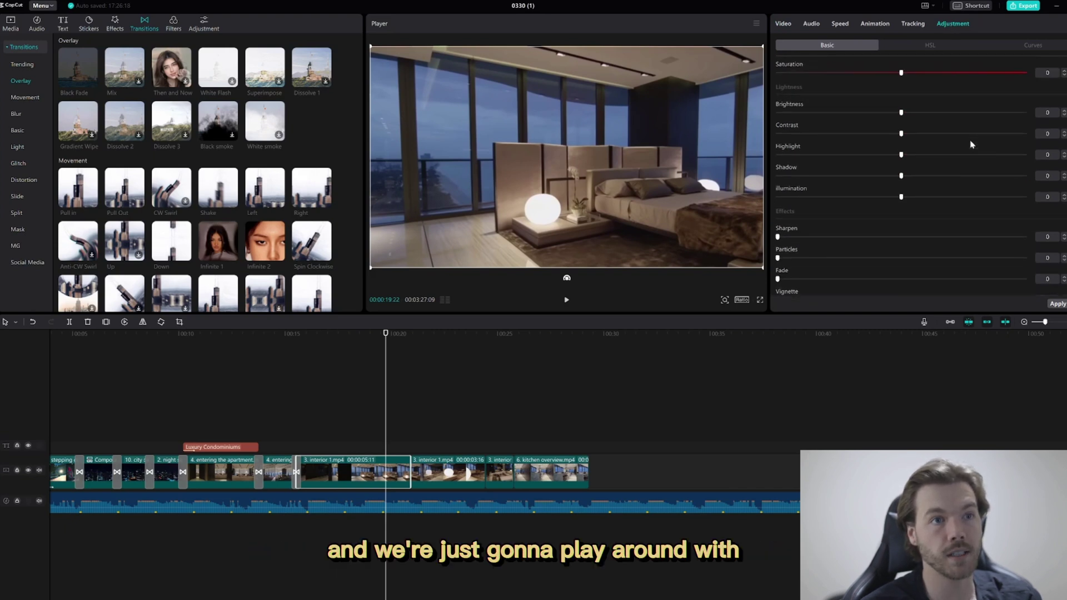
drag(902, 136, 940, 161)
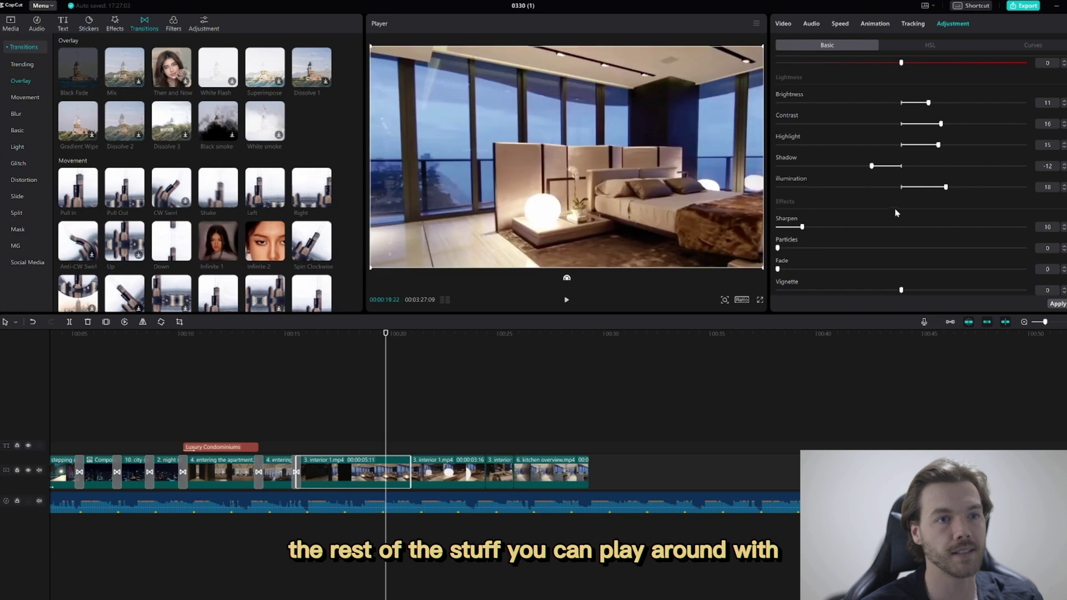
scroll(859, 258, up, 1)
scroll(859, 254, up, 4)
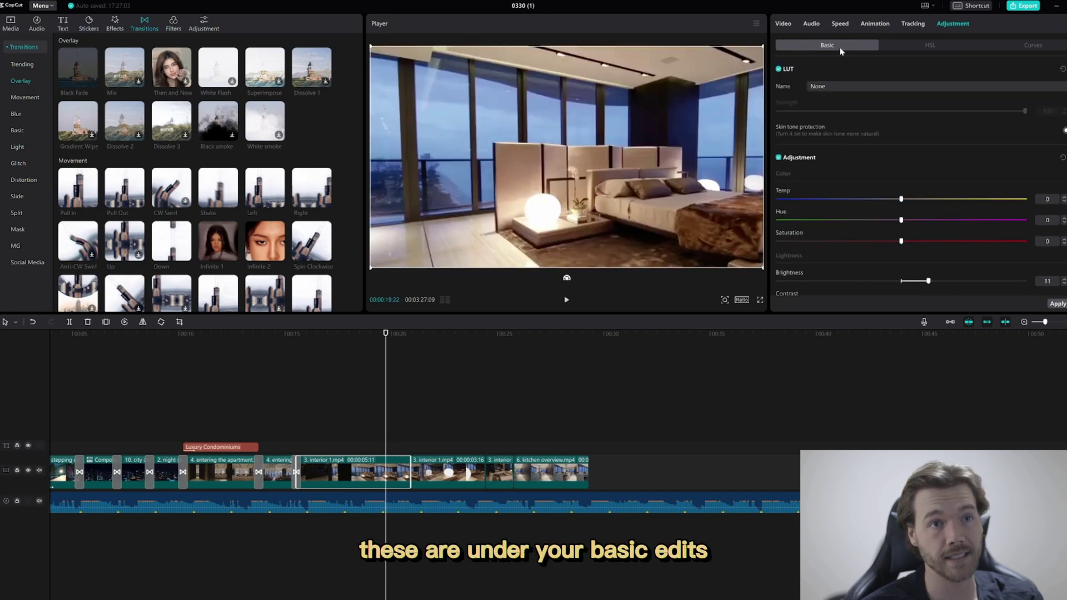
Adjust the orange swatch's HSL hue and bring its brightness slightly below zero.
click(932, 46)
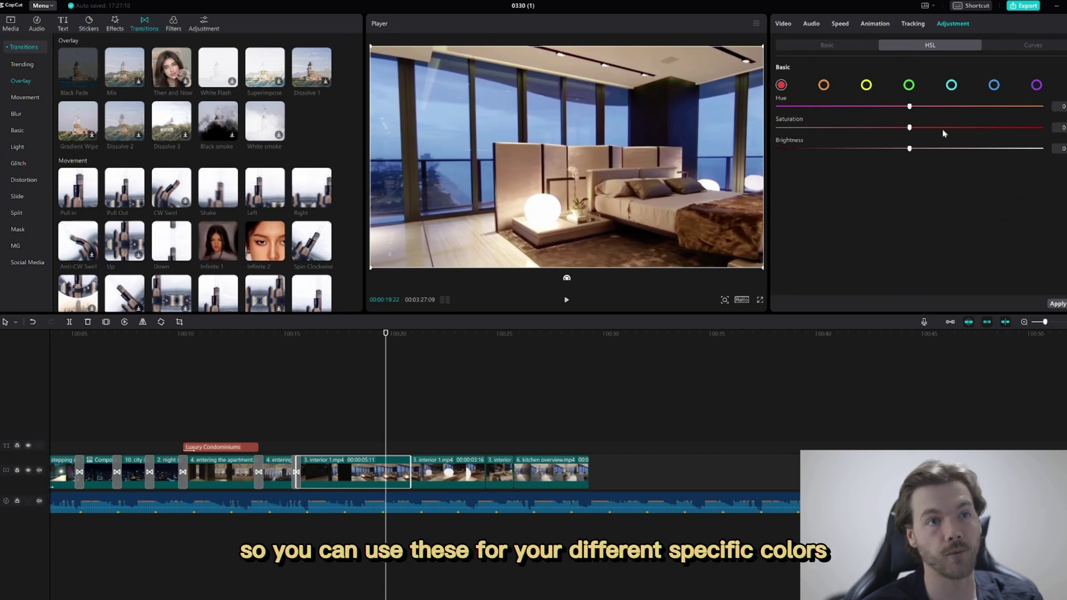
click(822, 85)
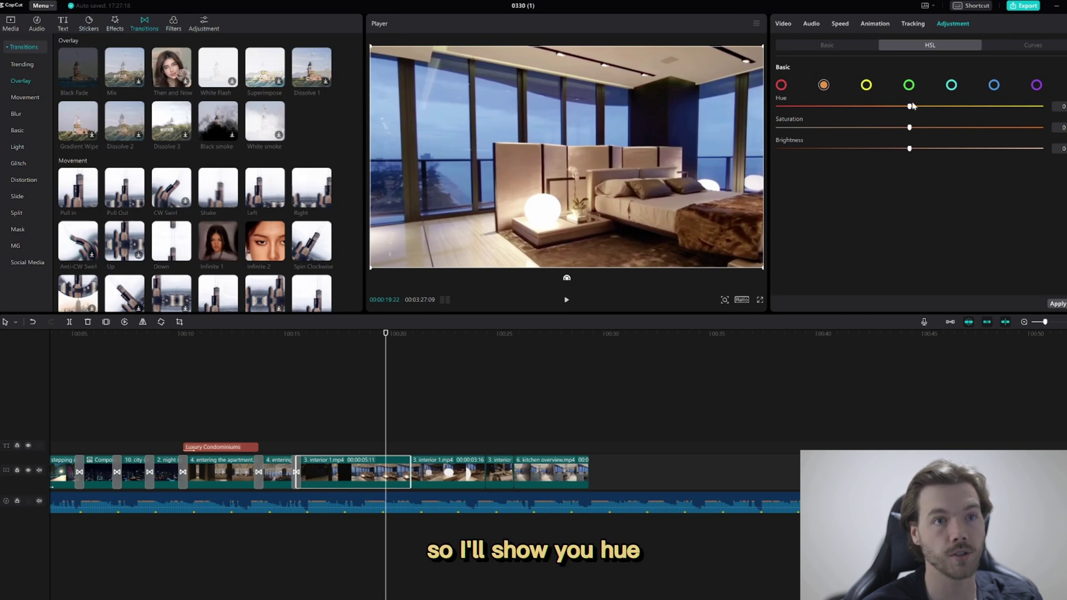
drag(911, 107, 1019, 149)
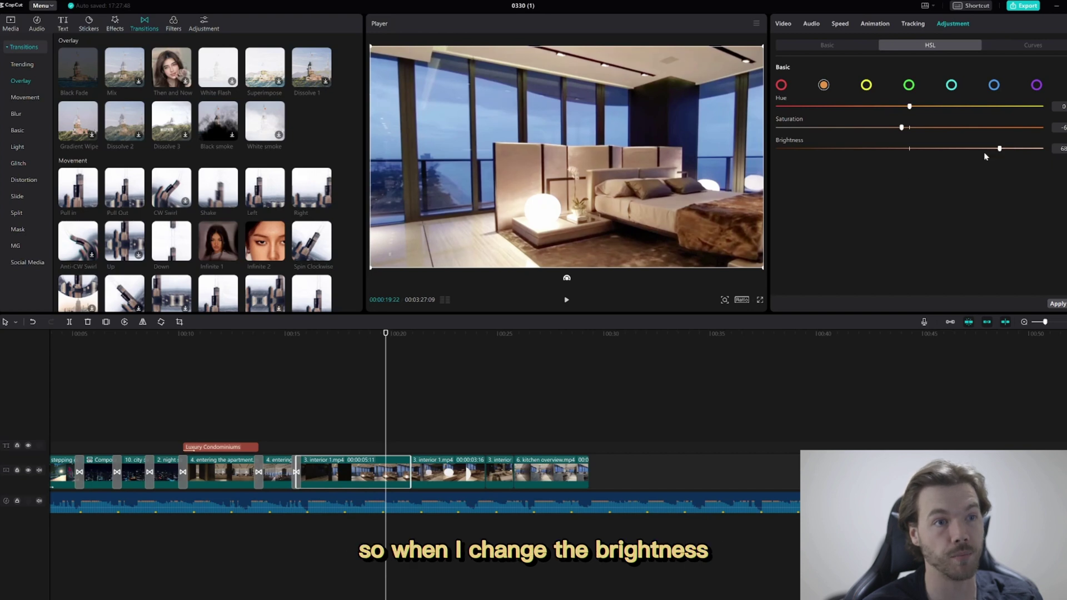
drag(984, 157, 900, 160)
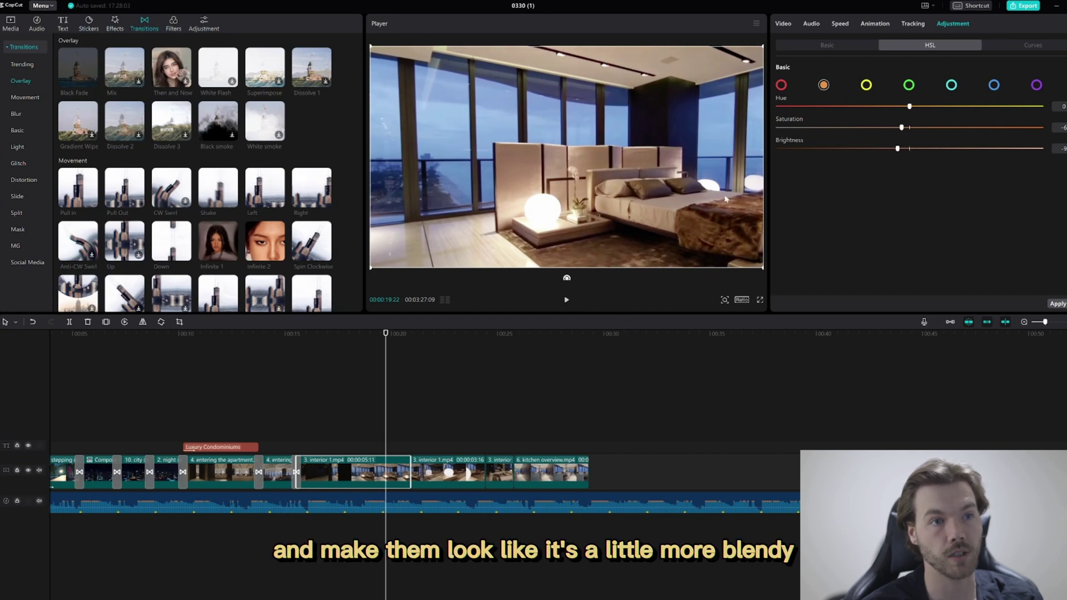